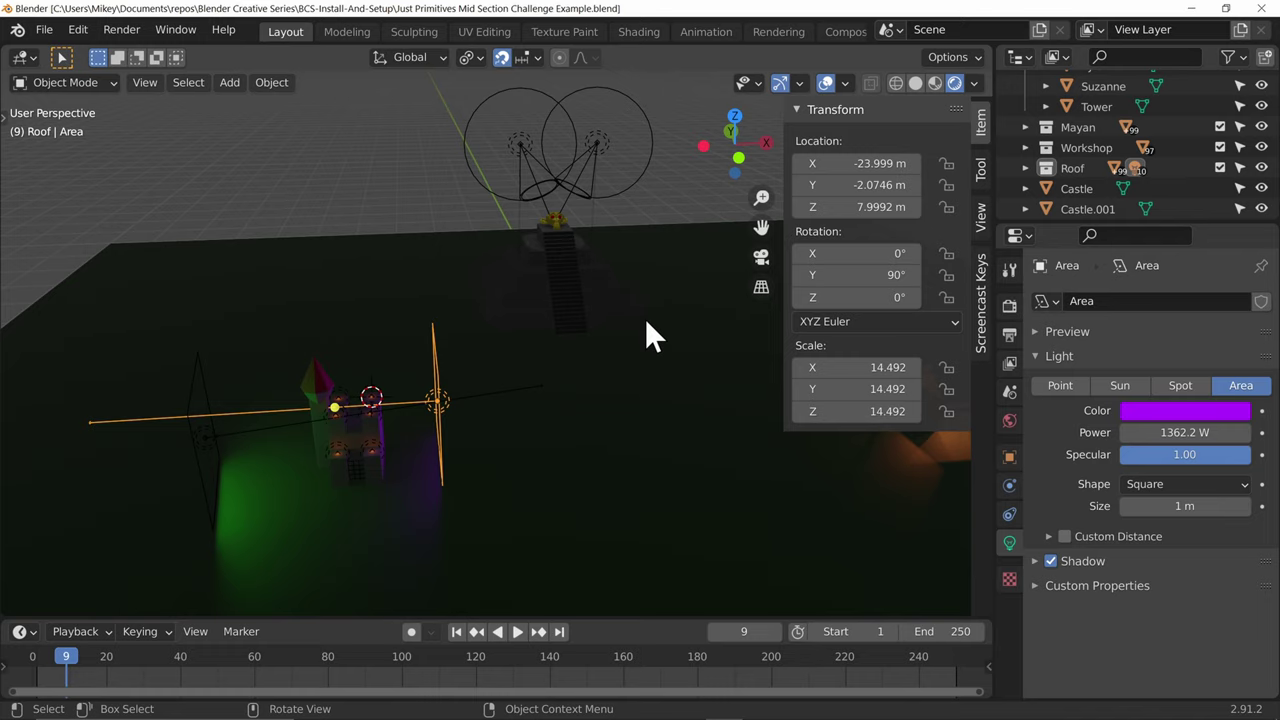
Step: Orbit around the castle scene and try rendering a still image before any camera exists
{"action": "middle_click_drag", "start_coordinate": [650, 335], "coordinate": [603, 368]}
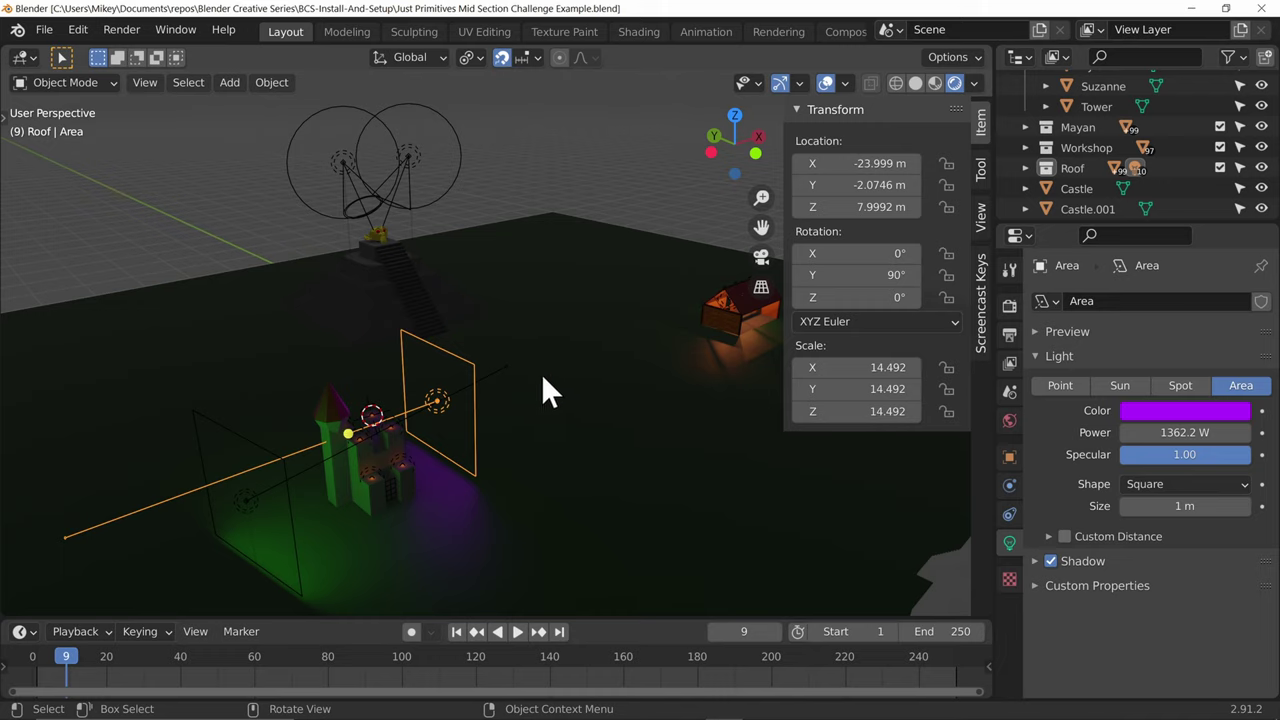
{"action": "left_click", "coordinate": [139, 28]}
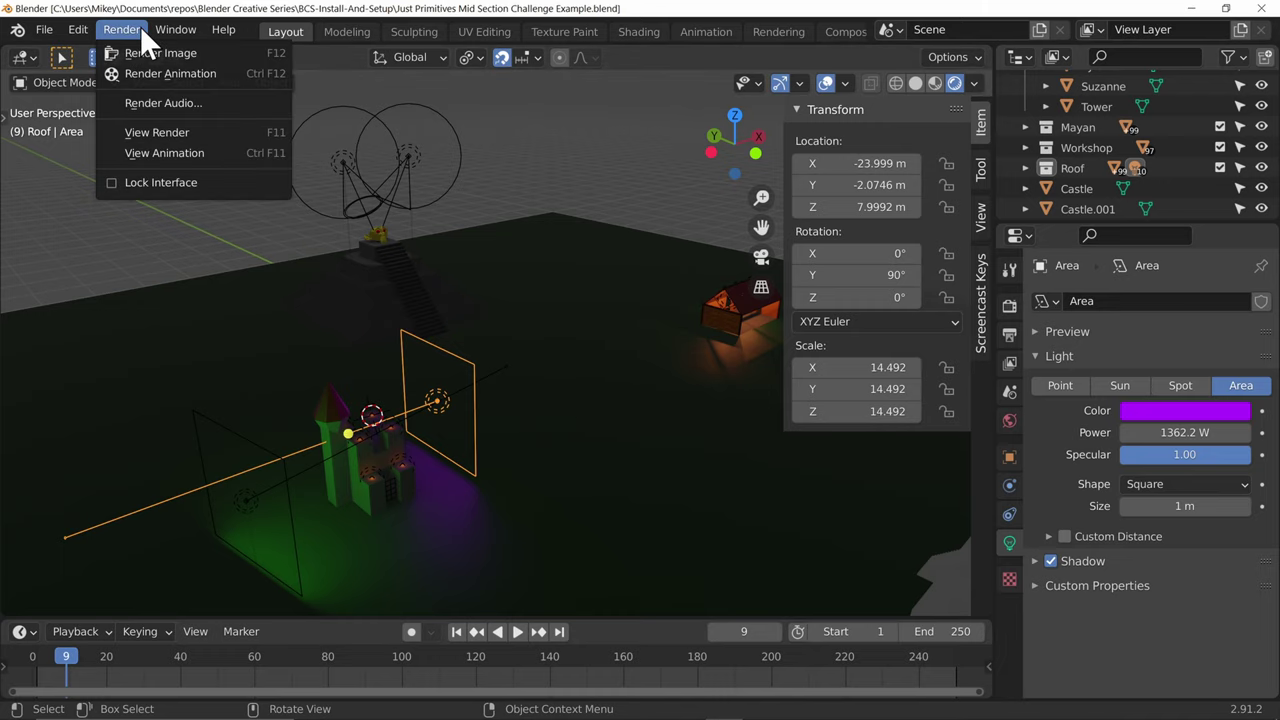
{"action": "left_click", "coordinate": [149, 50]}
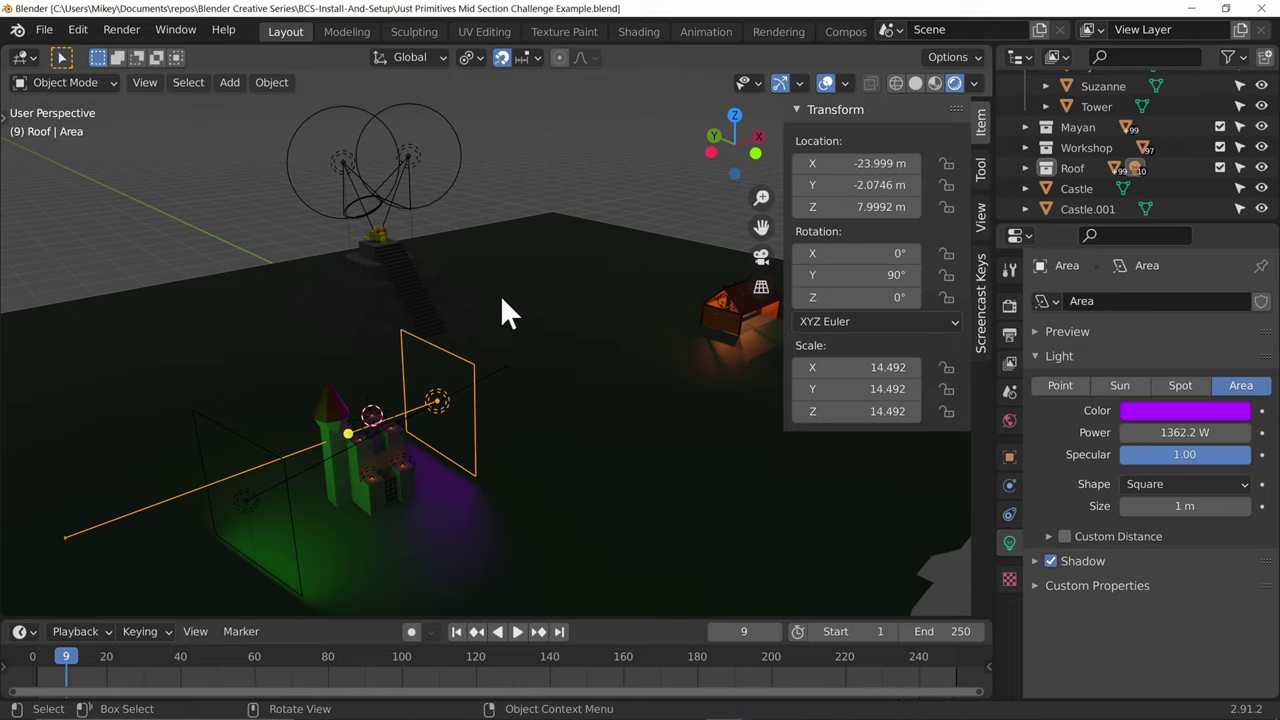
Step: Add a camera, render a test image from it, and close the render window
{"action": "key", "text": "shift+a"}
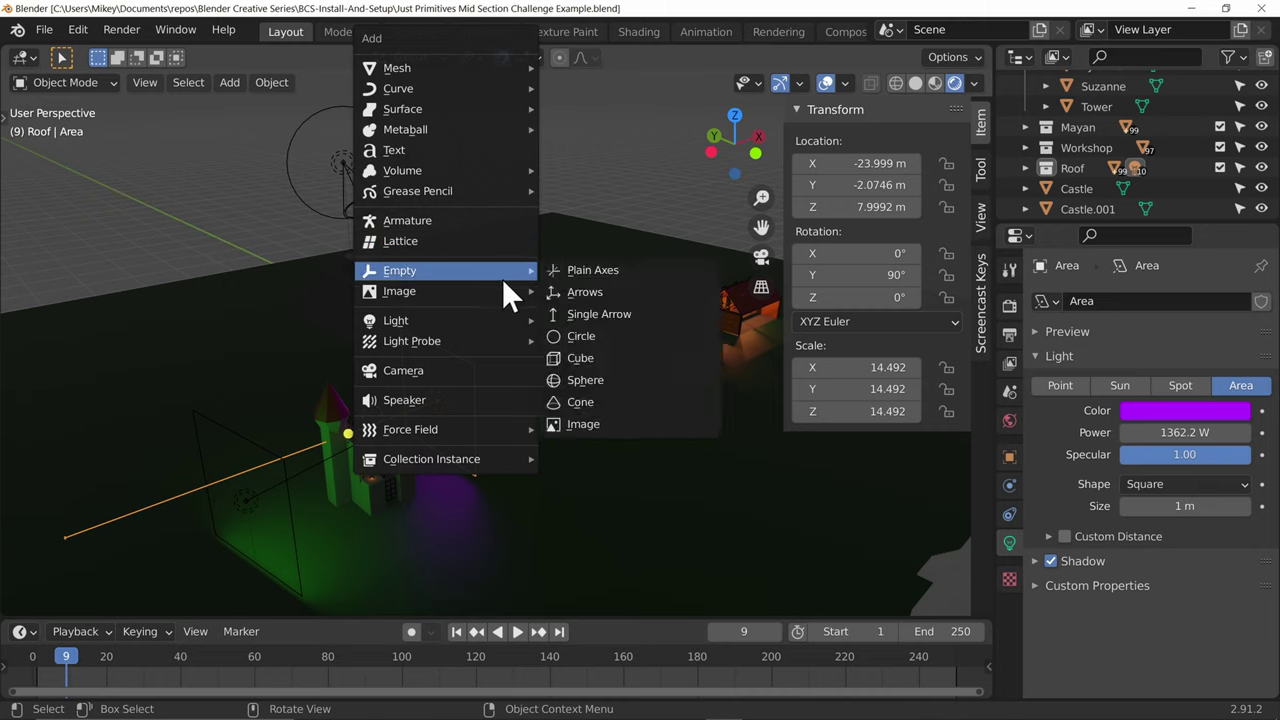
{"action": "left_click", "coordinate": [437, 370]}
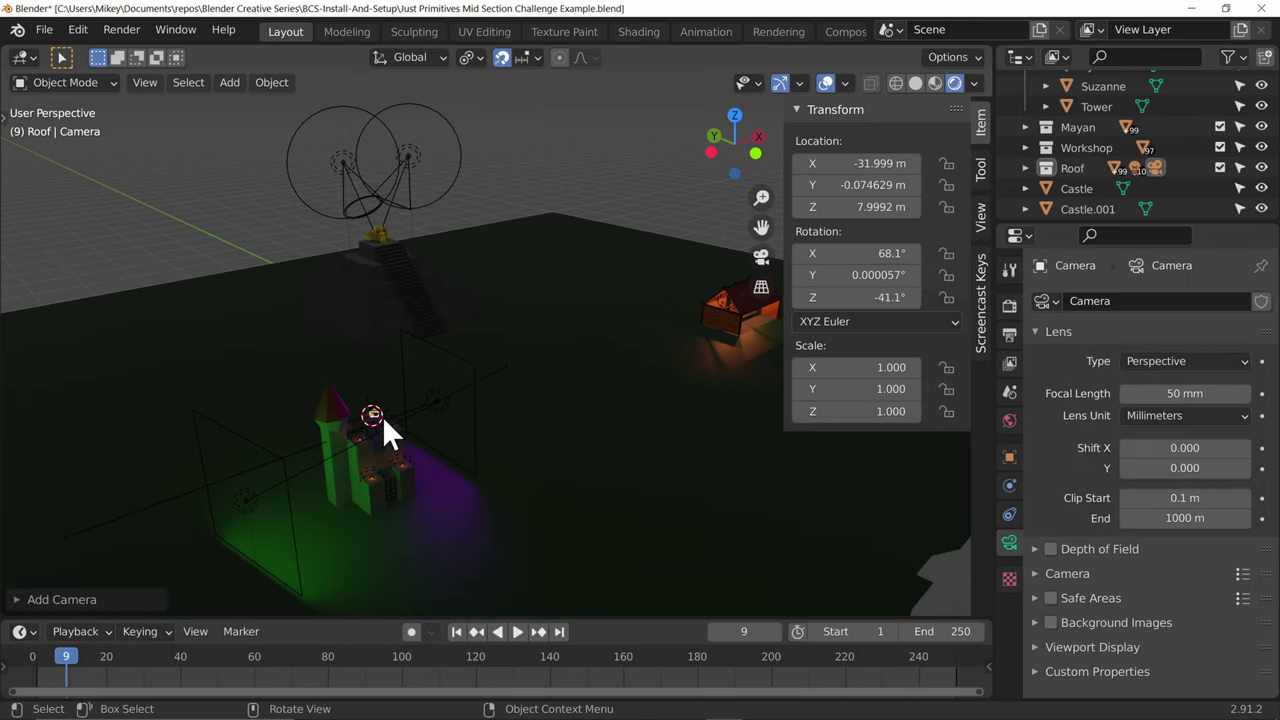
{"action": "left_click", "coordinate": [134, 26]}
{"action": "left_click", "coordinate": [155, 49]}
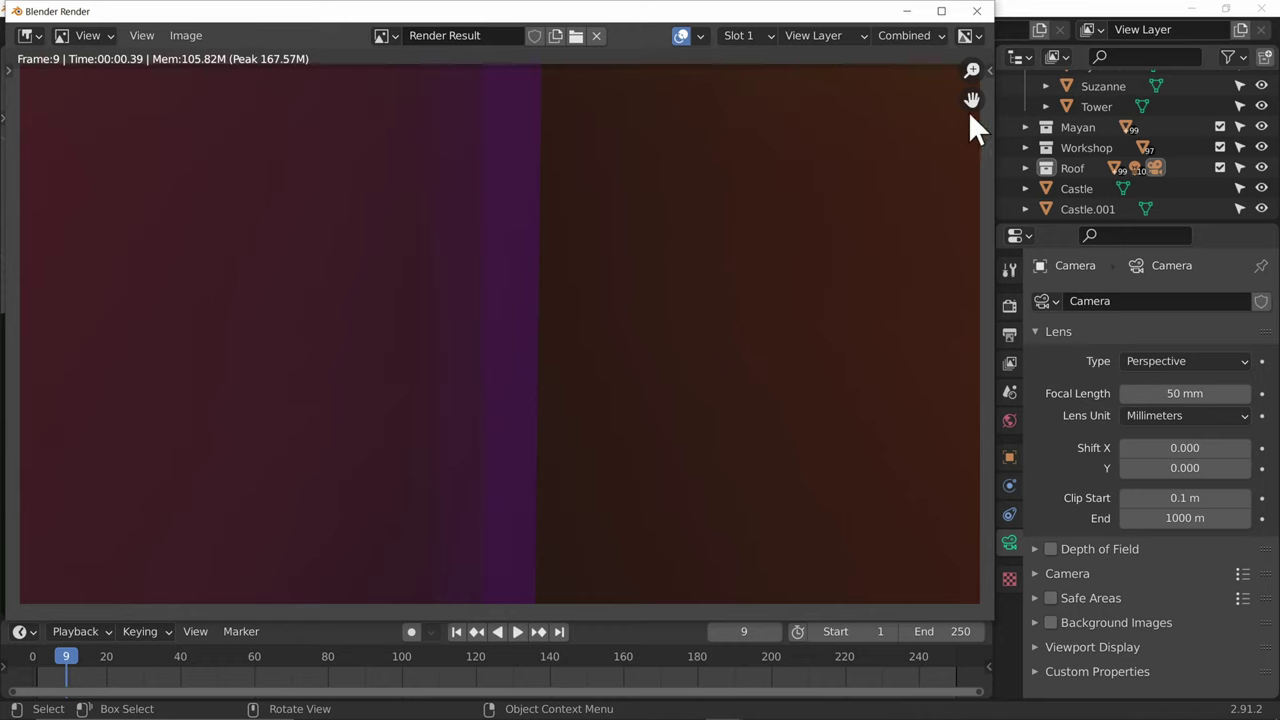
{"action": "left_click", "coordinate": [976, 14]}
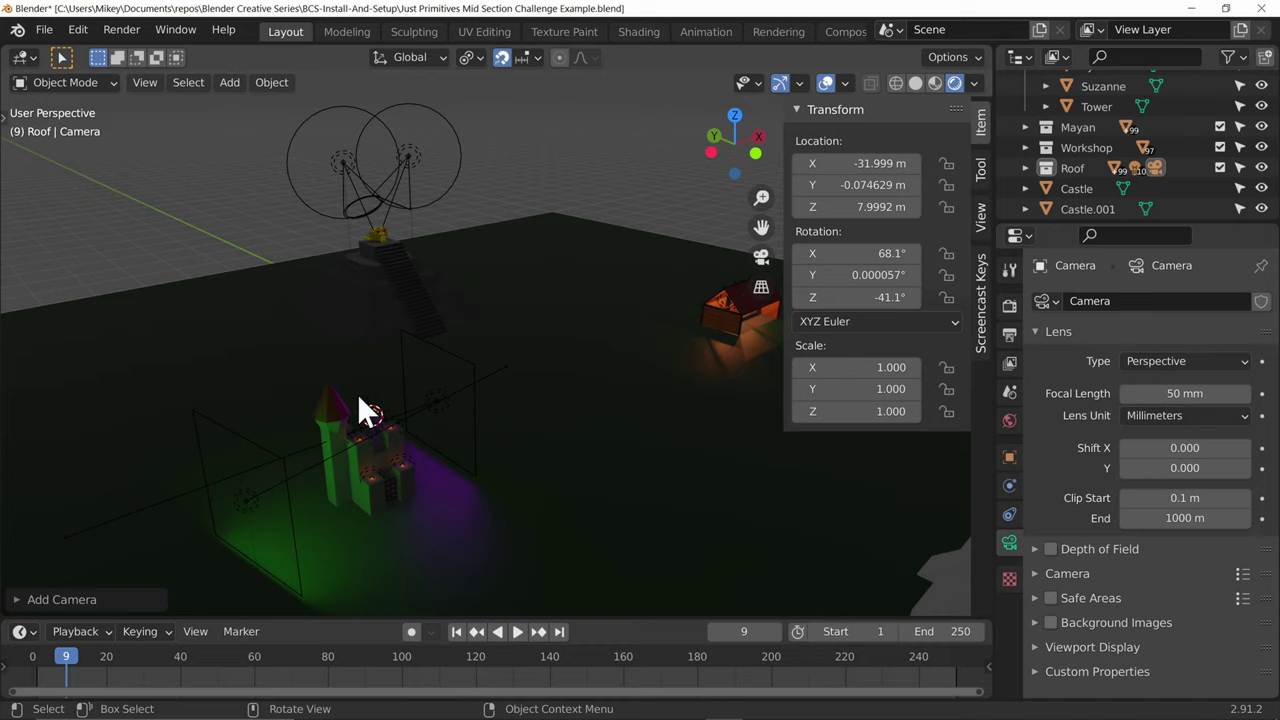
Step: Look through the camera and set its location to X -49.679, Y -7.2246, Z 33.709 m
{"action": "key", "text": "KP_0"}
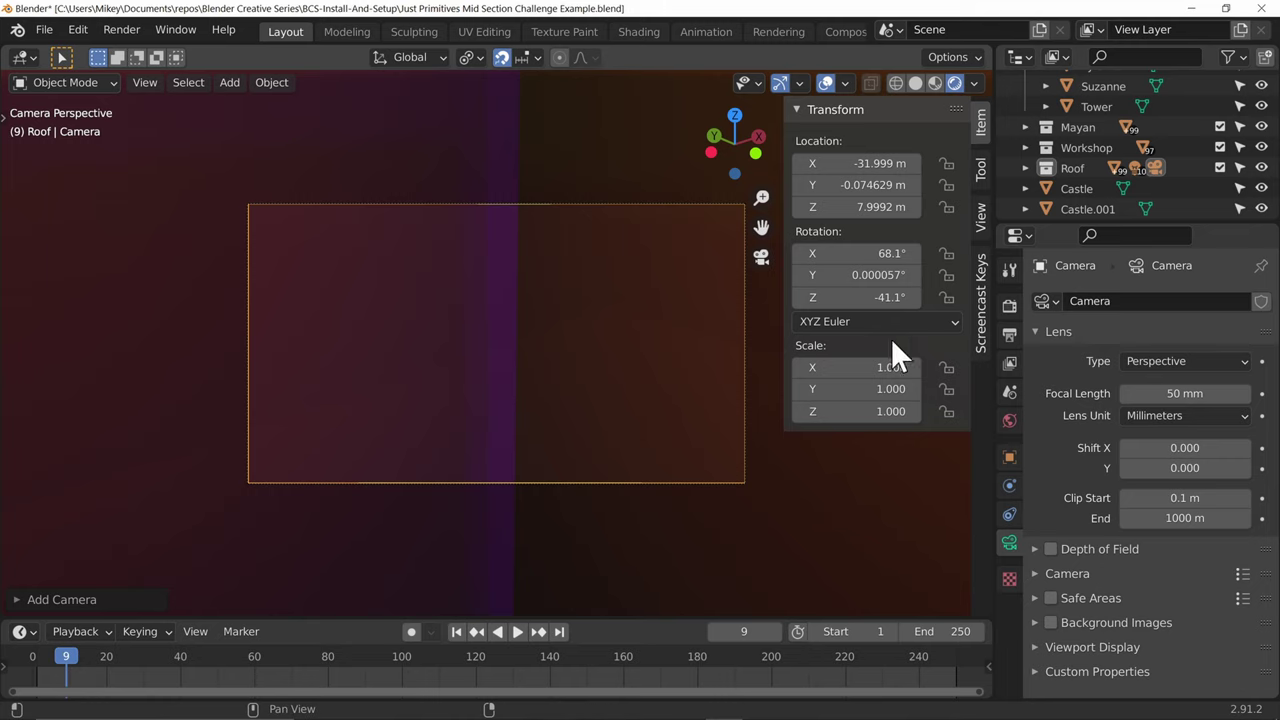
{"action": "left_click_drag", "start_coordinate": [860, 163], "coordinate": [930, 185]}
{"action": "left_click_drag", "start_coordinate": [860, 207], "coordinate": [945, 207]}
{"action": "left_click_drag", "start_coordinate": [858, 163], "coordinate": [700, 163]}
{"action": "left_click_drag", "start_coordinate": [860, 185], "coordinate": [915, 207]}
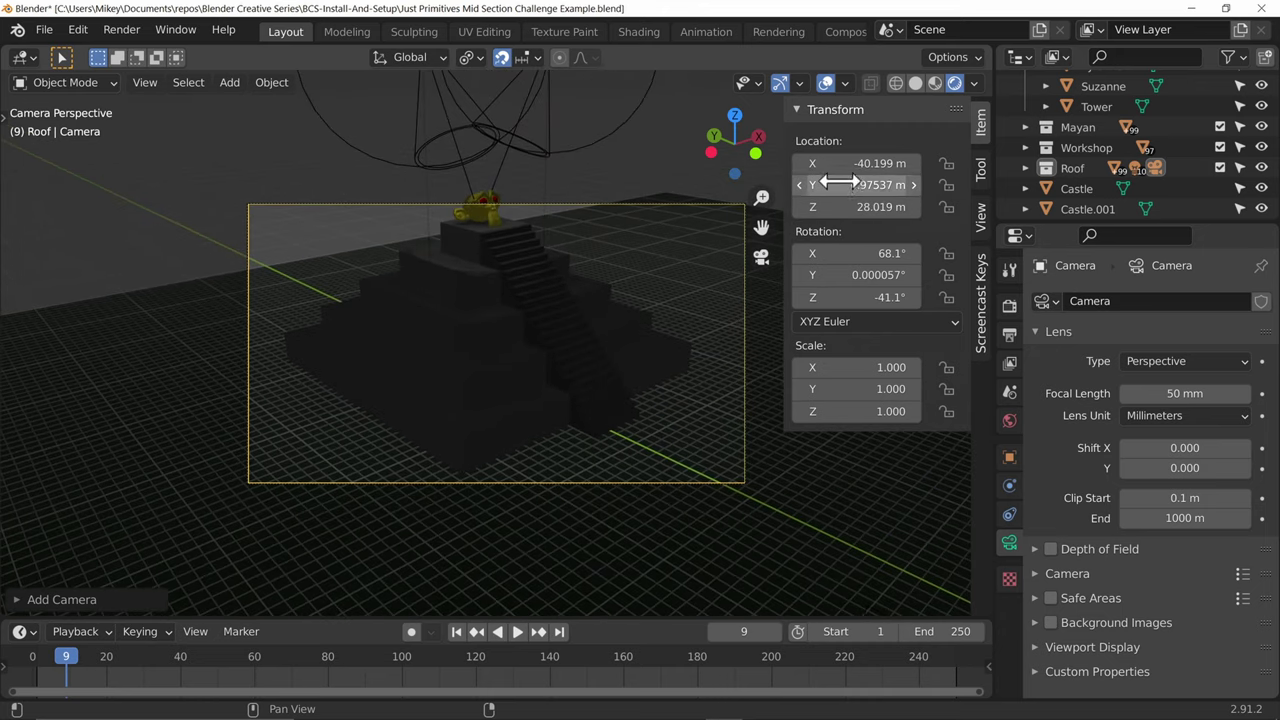
{"action": "left_click_drag", "start_coordinate": [828, 163], "coordinate": [698, 163]}
{"action": "left_click_drag", "start_coordinate": [870, 185], "coordinate": [926, 207]}
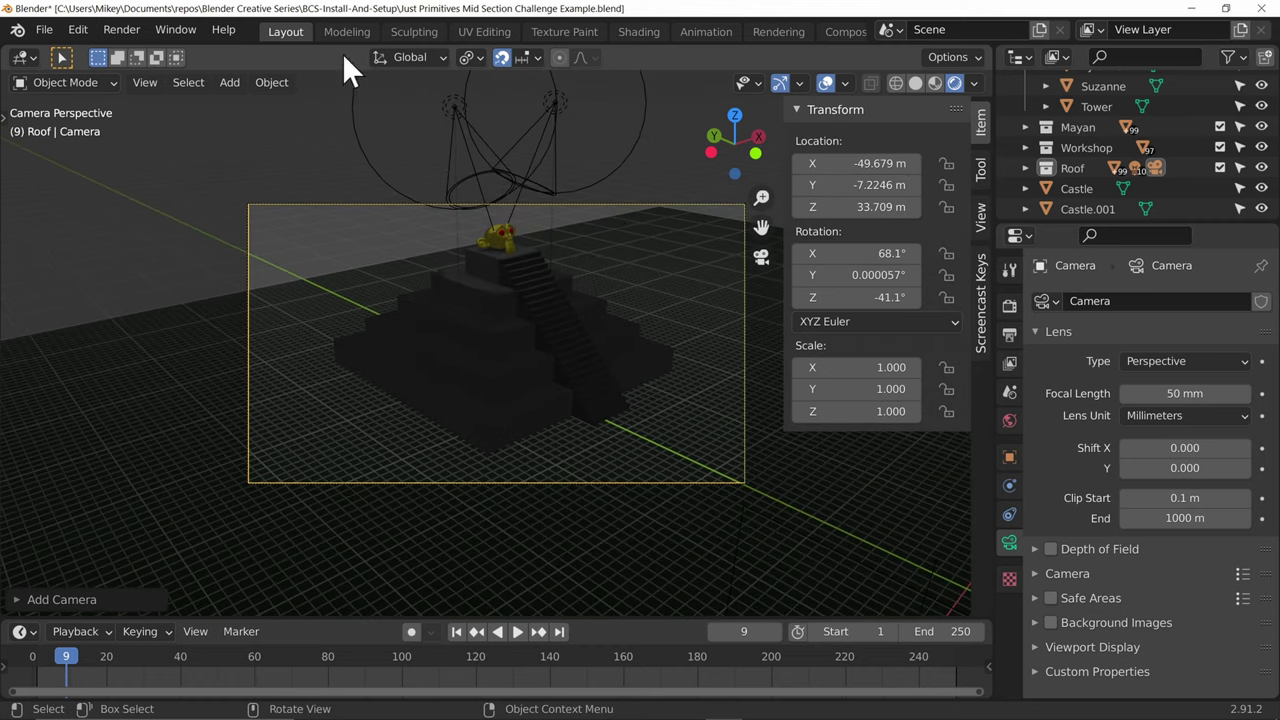
Step: Render the pyramid and gold monkey from the repositioned camera, then close the render window
{"action": "left_click", "coordinate": [118, 30]}
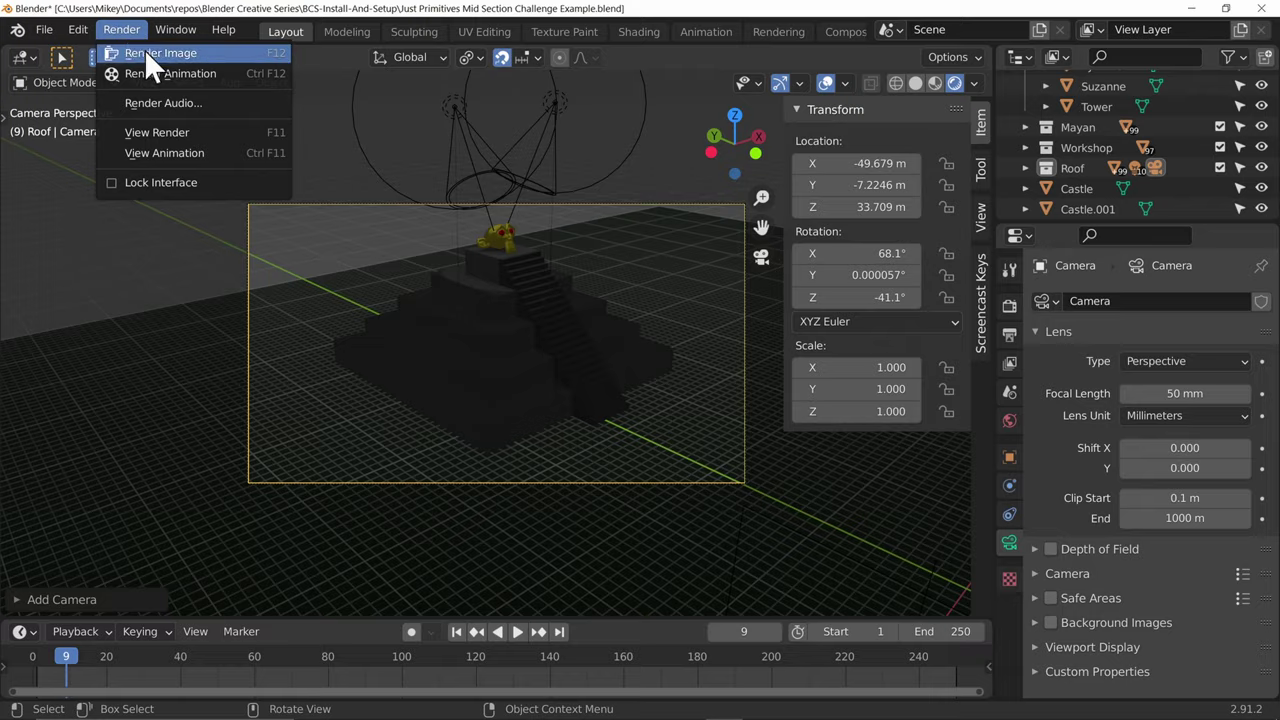
{"action": "left_click", "coordinate": [144, 50]}
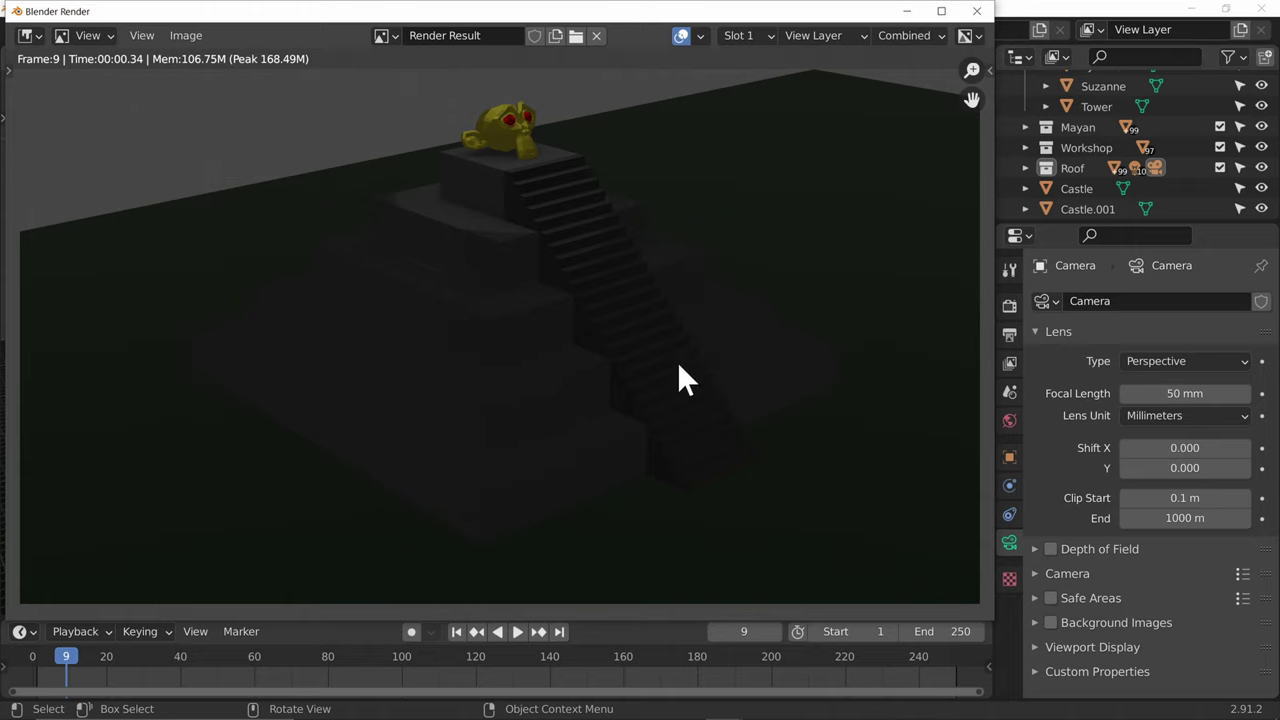
{"action": "left_click", "coordinate": [977, 12]}
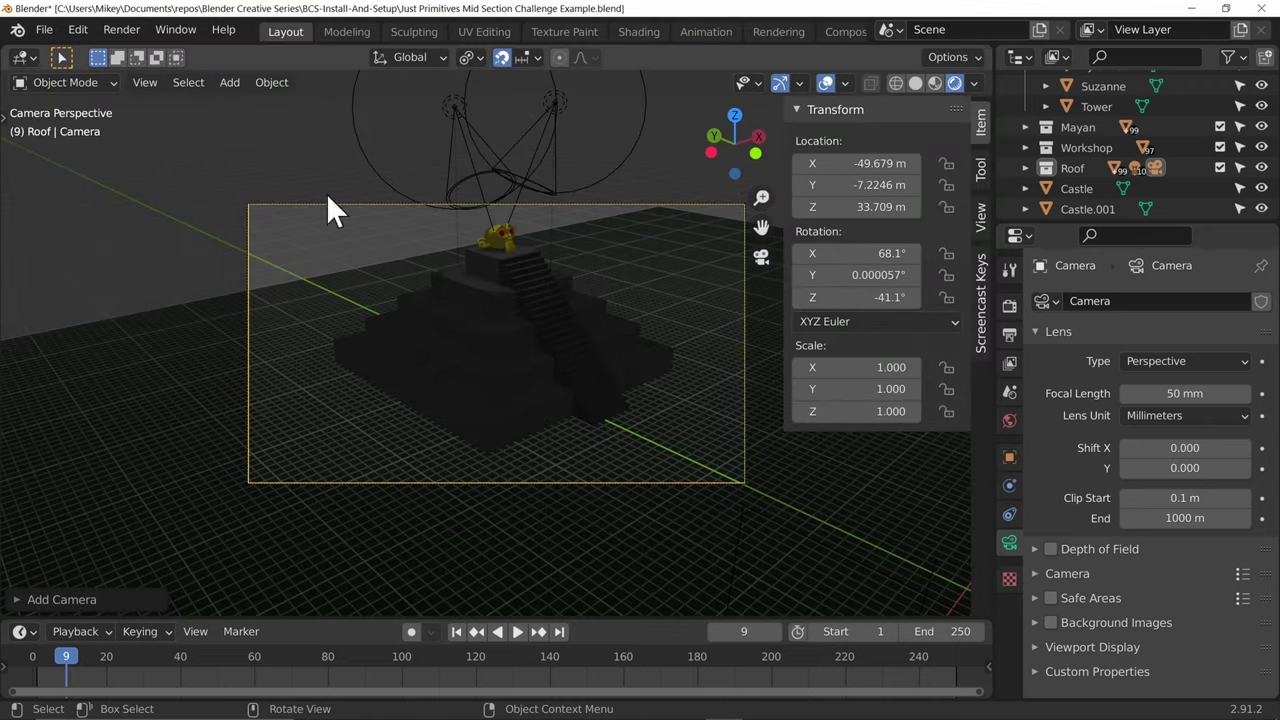
Step: Bring up the sidebar's View tab with the viewport view settings
{"action": "scroll", "coordinate": [400, 420], "scroll_direction": "up", "scroll_amount": 1}
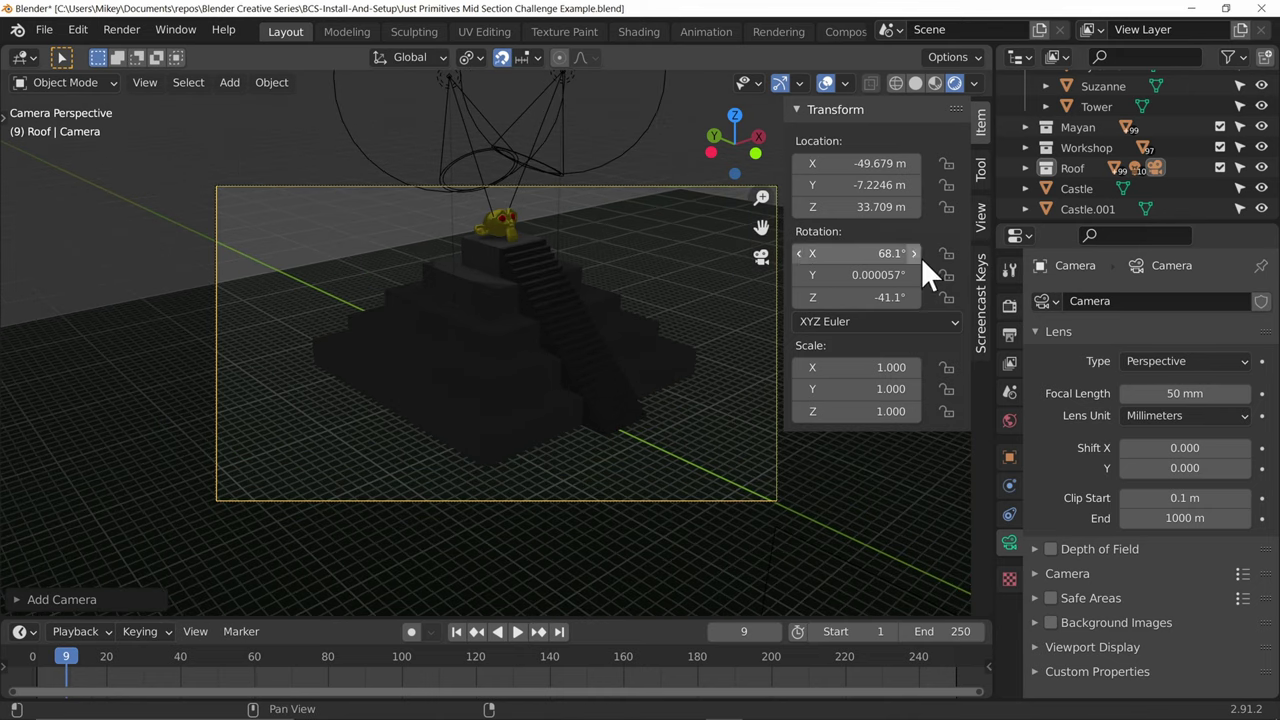
{"action": "left_click", "coordinate": [979, 172]}
{"action": "left_click", "coordinate": [983, 203]}
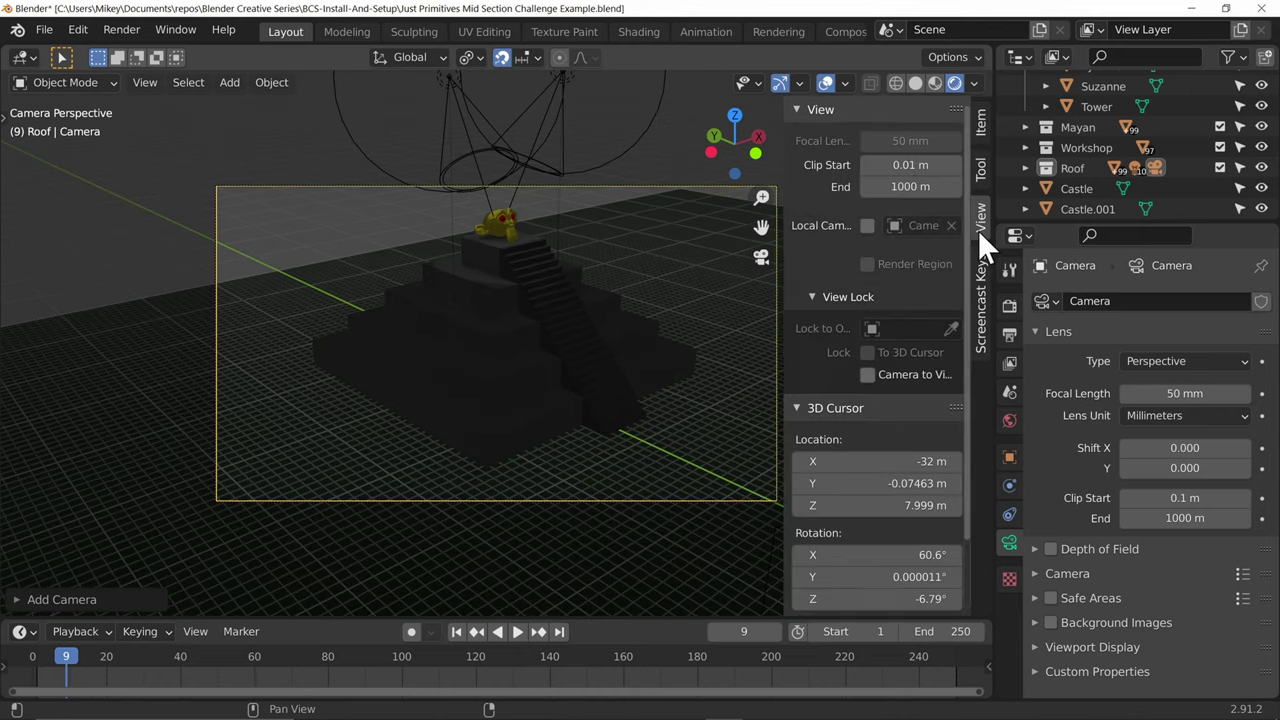
{"action": "key", "text": "n"}
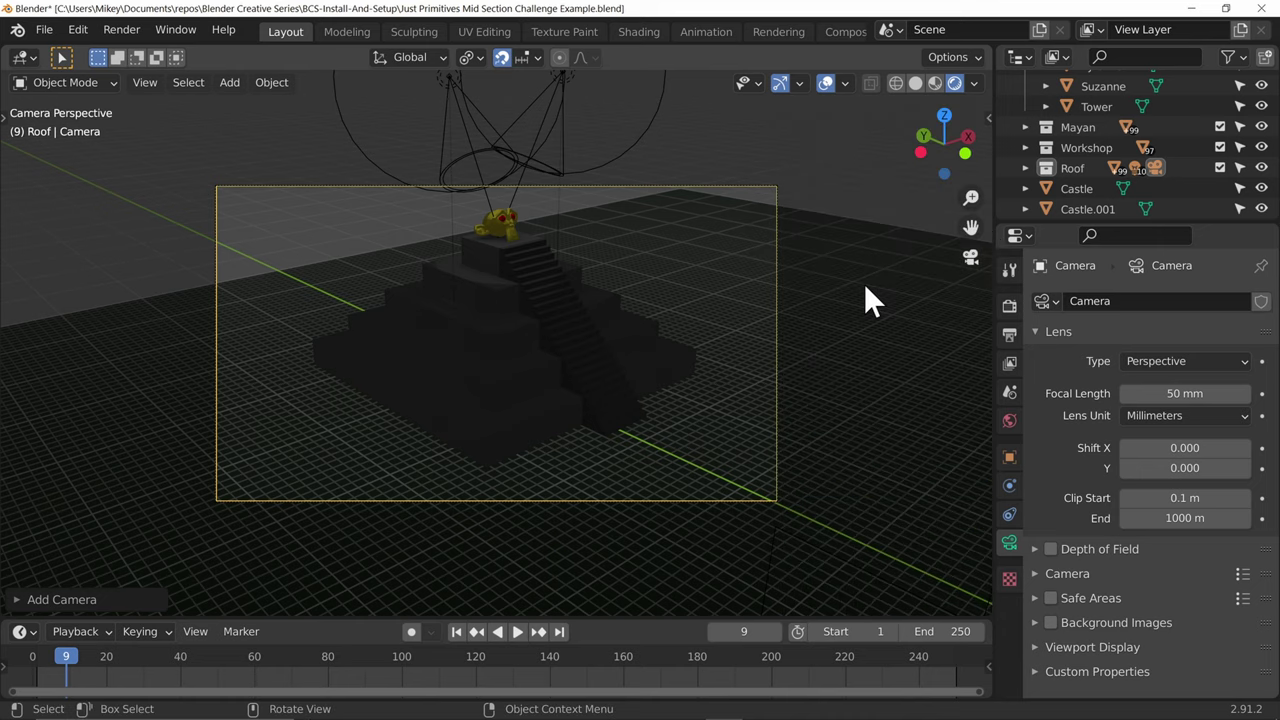
{"action": "key", "text": "n"}
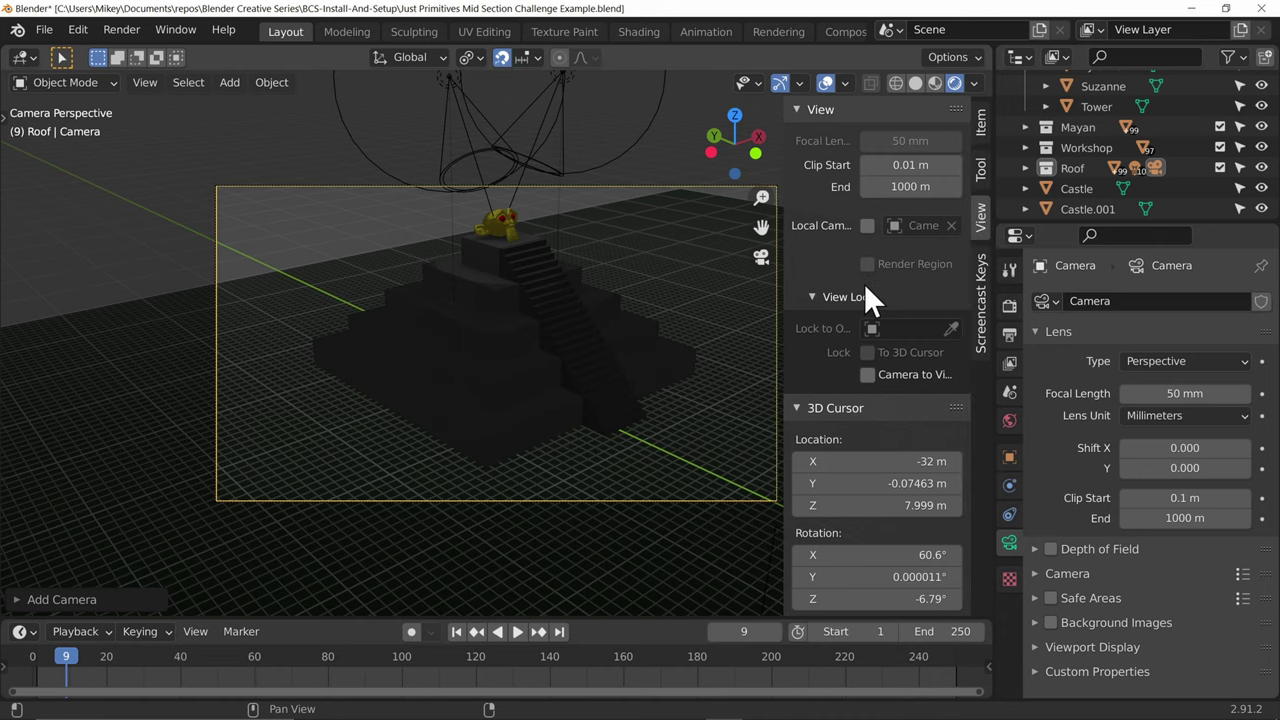
Step: Turn on the Screencast Keys overlay, then widen the View tab sidebar so its labels fit
{"action": "left_click", "coordinate": [981, 290]}
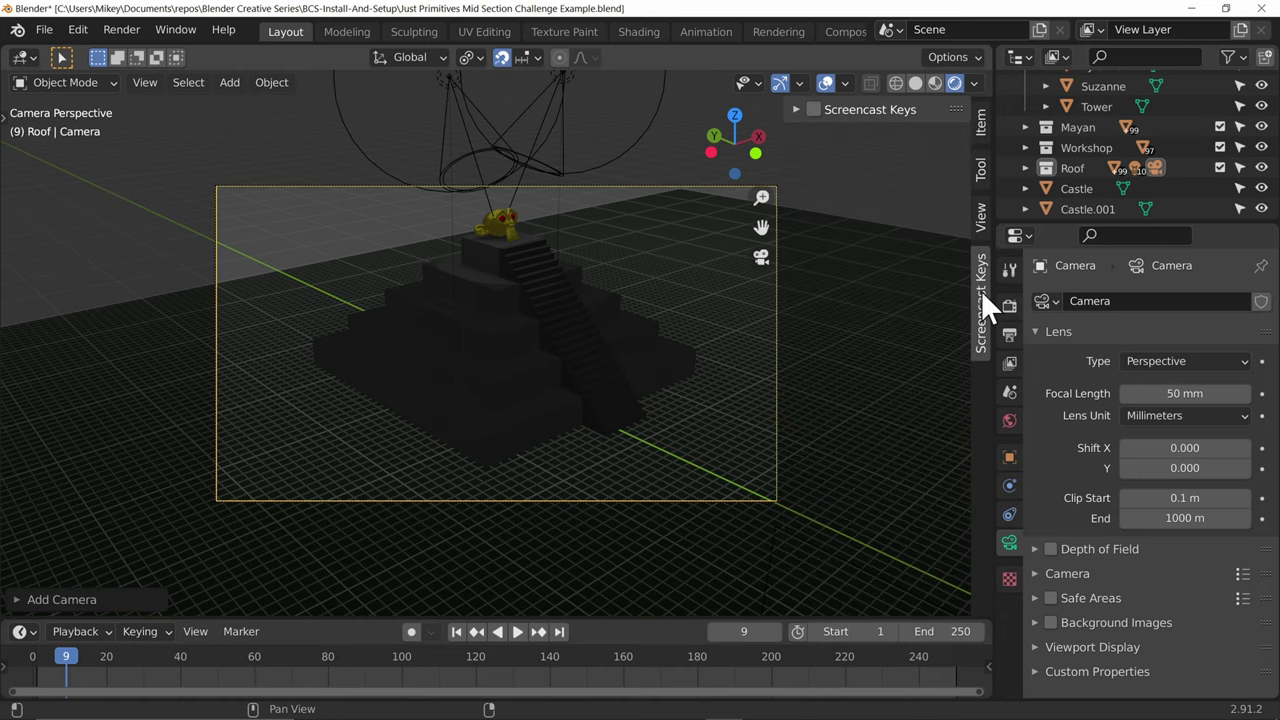
{"action": "left_click", "coordinate": [814, 109]}
{"action": "left_click", "coordinate": [982, 220]}
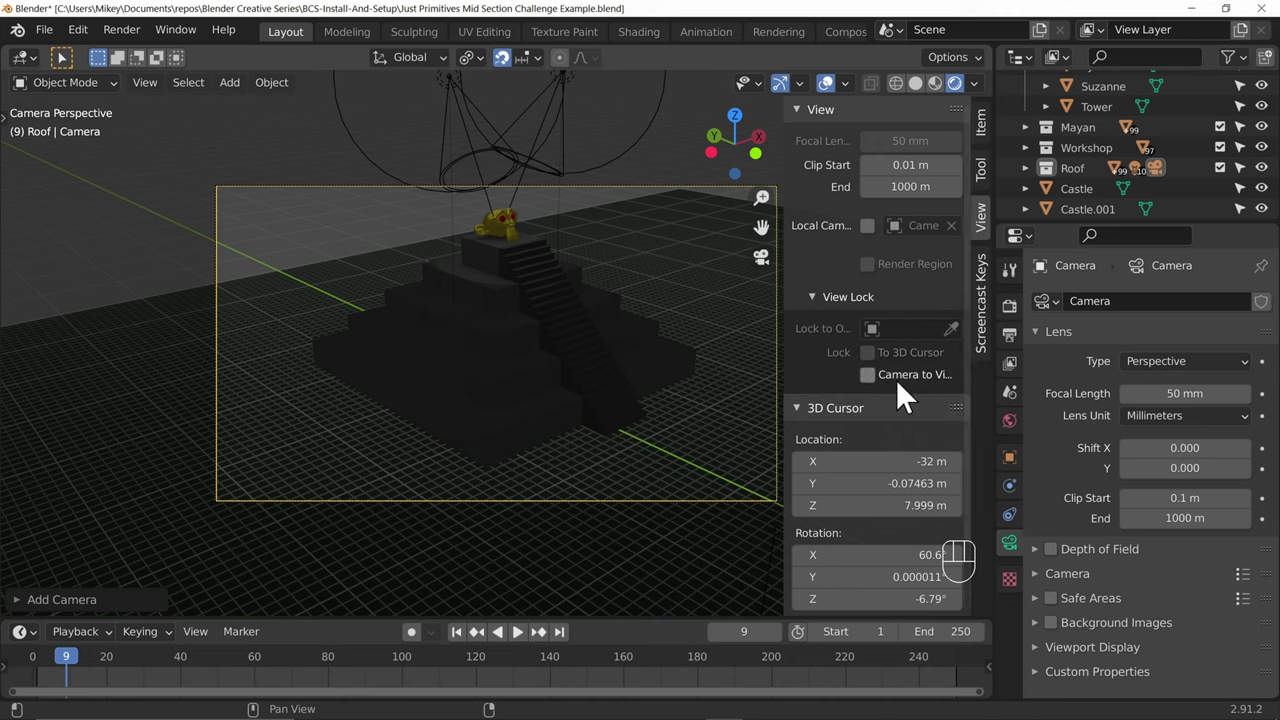
{"action": "left_click_drag", "start_coordinate": [783, 359], "coordinate": [745, 362]}
Step: Lock the camera to the view, swing it to a higher angle framing the lit house, then unlock it
{"action": "left_click", "coordinate": [845, 374]}
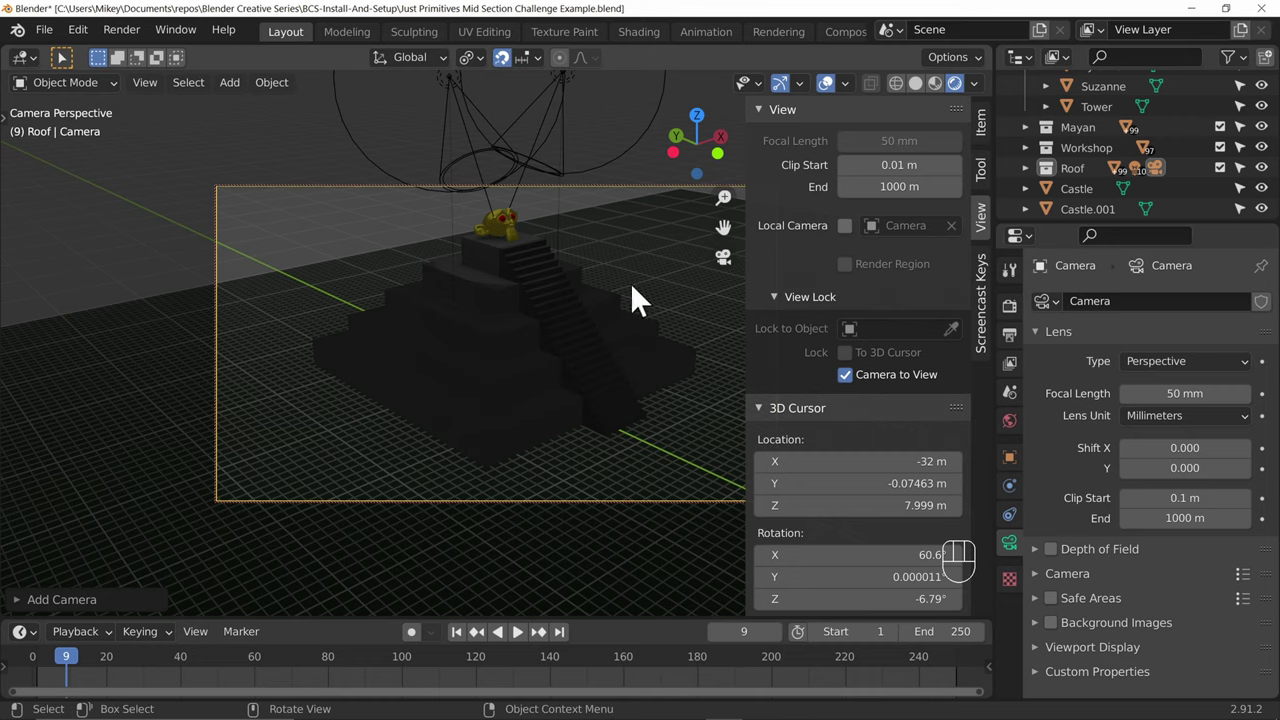
{"action": "scroll", "coordinate": [649, 281], "scroll_direction": "up", "scroll_amount": 5}
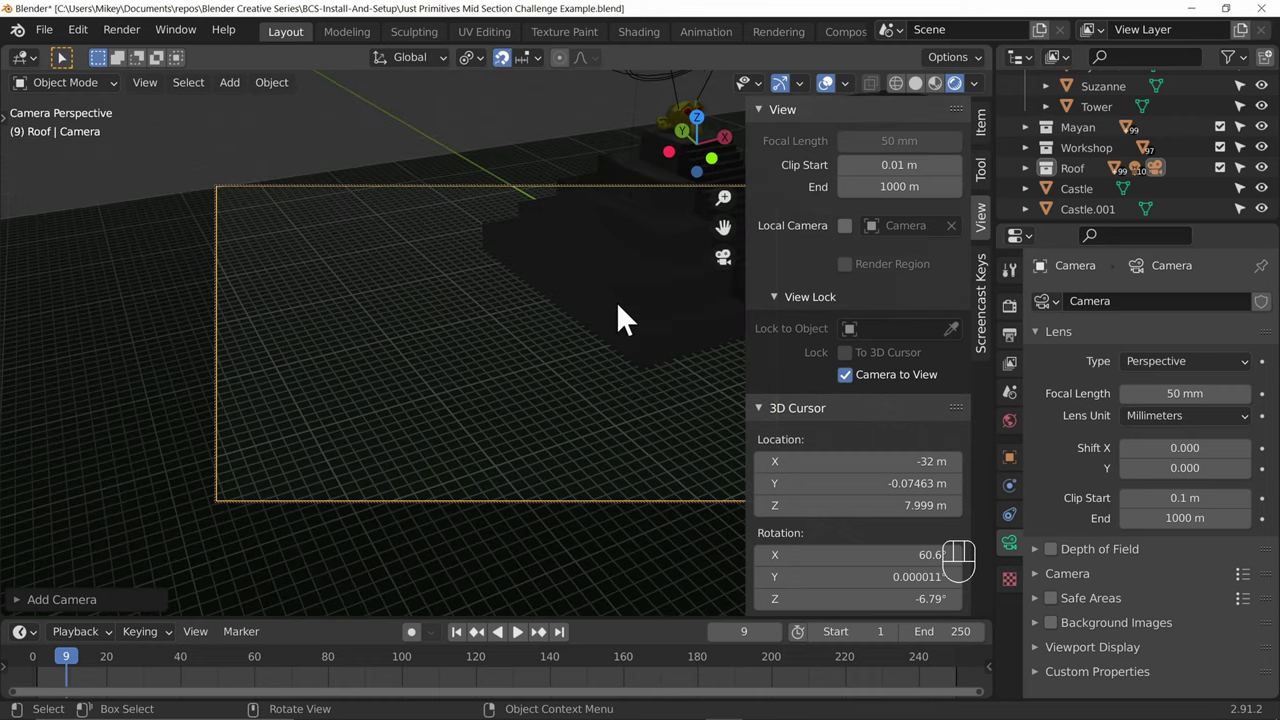
{"action": "scroll", "coordinate": [598, 357], "scroll_direction": "down", "scroll_amount": 5}
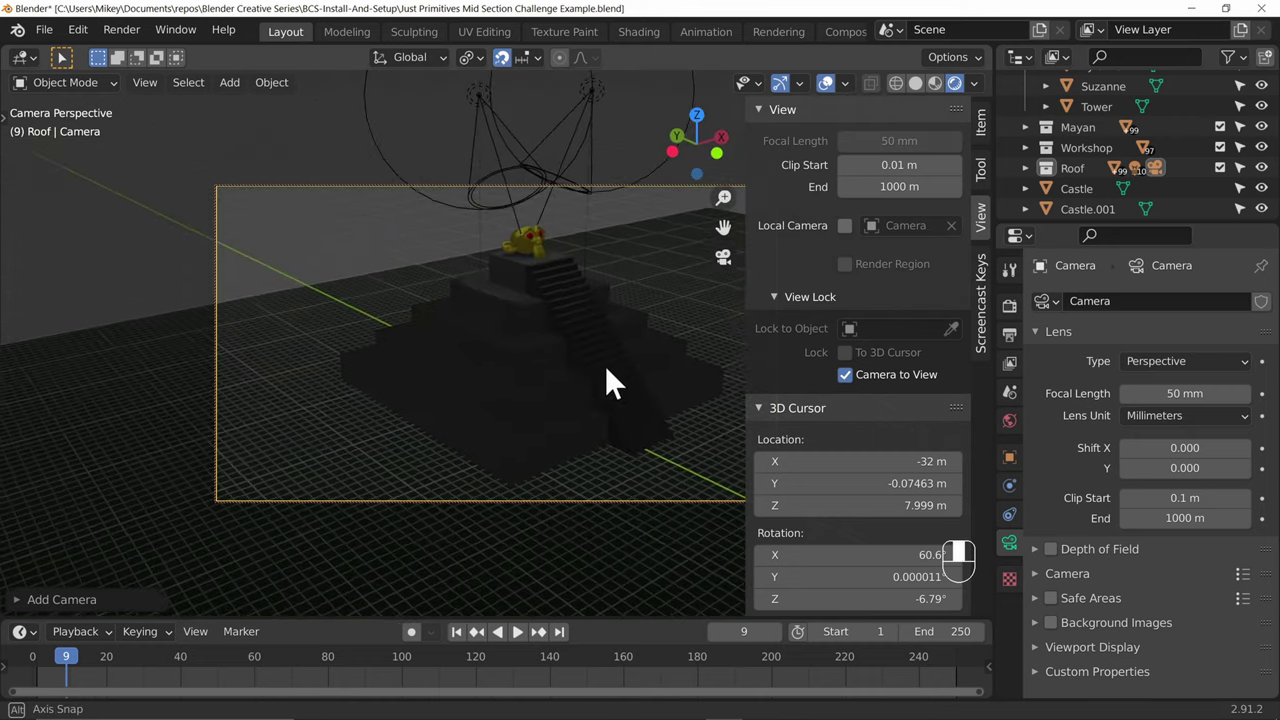
{"action": "middle_click_drag", "start_coordinate": [611, 380], "coordinate": [122, 304]}
{"action": "scroll", "coordinate": [560, 398], "scroll_direction": "up", "scroll_amount": 5}
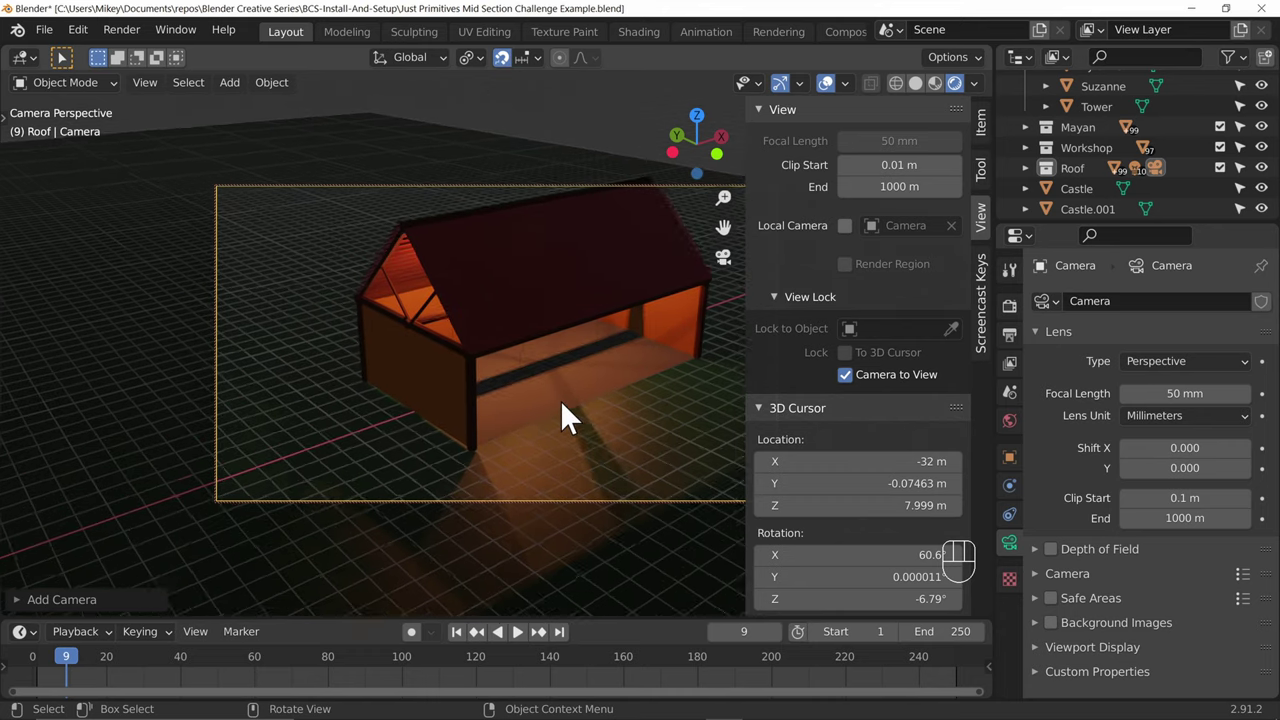
{"action": "scroll", "coordinate": [560, 387], "scroll_direction": "down", "scroll_amount": 8}
{"action": "scroll", "coordinate": [555, 385], "scroll_direction": "up", "scroll_amount": 8}
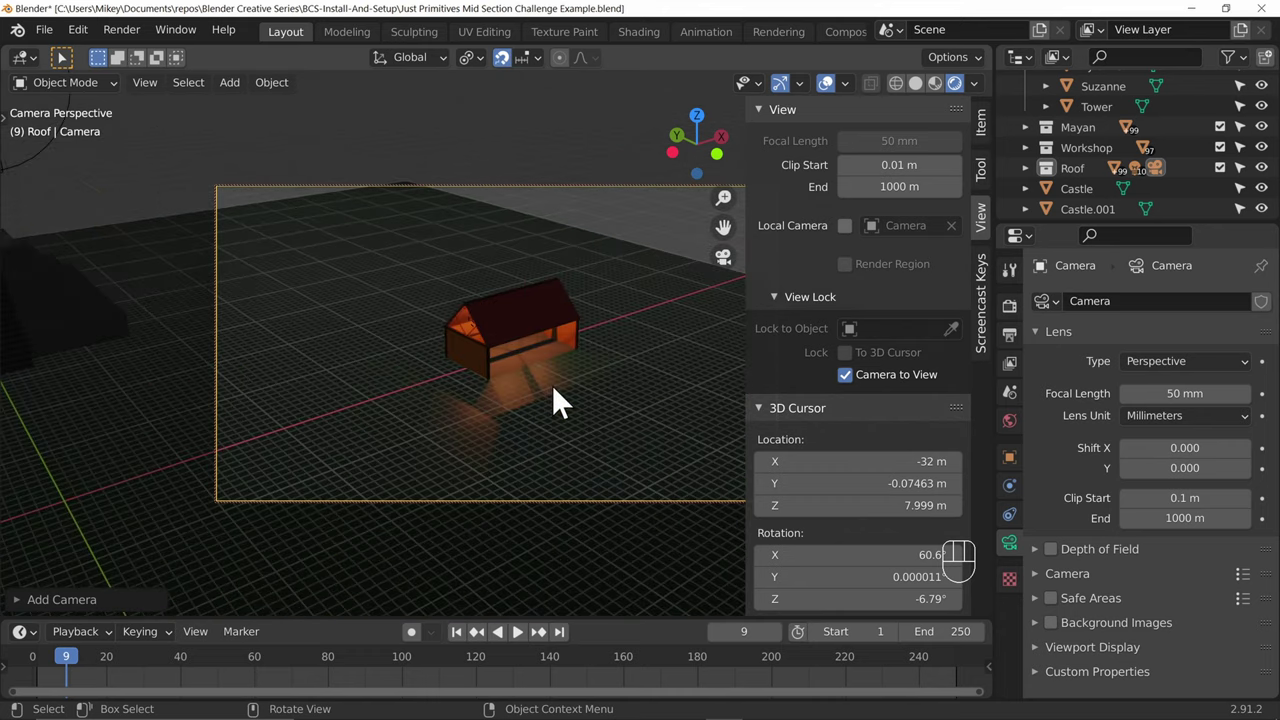
{"action": "scroll", "coordinate": [553, 387], "scroll_direction": "up", "scroll_amount": 2}
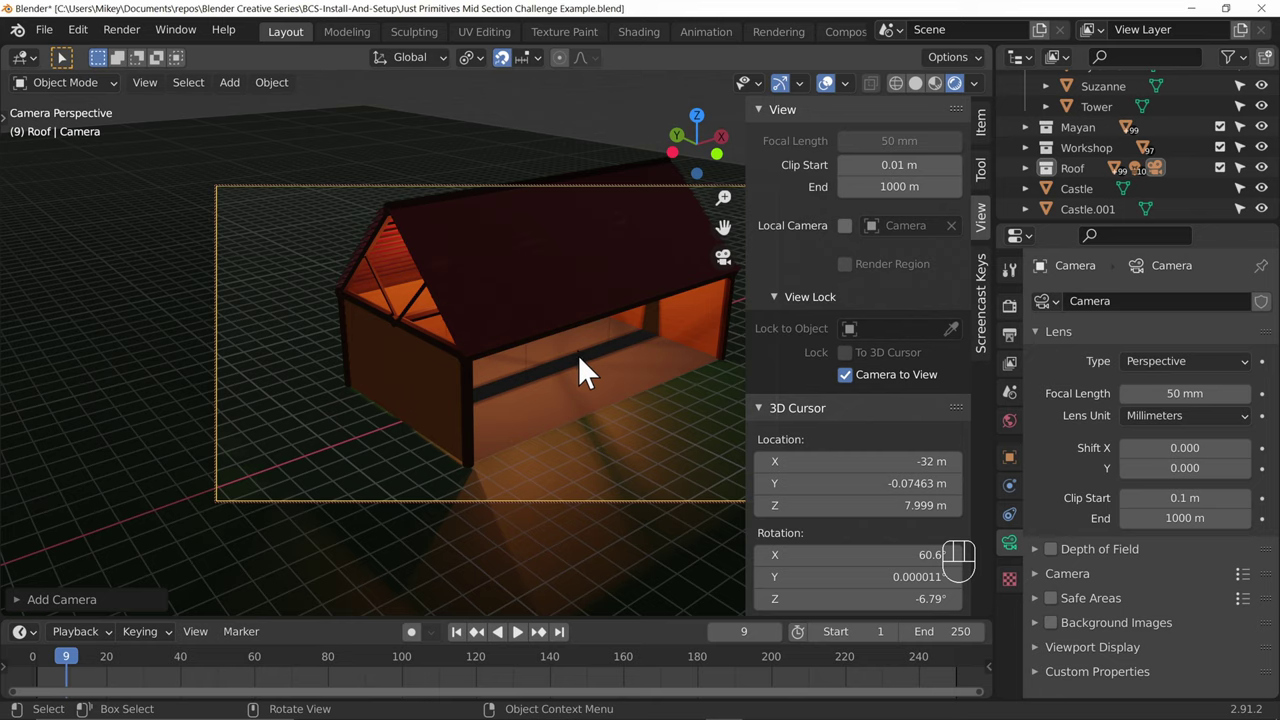
{"action": "left_click", "coordinate": [845, 374]}
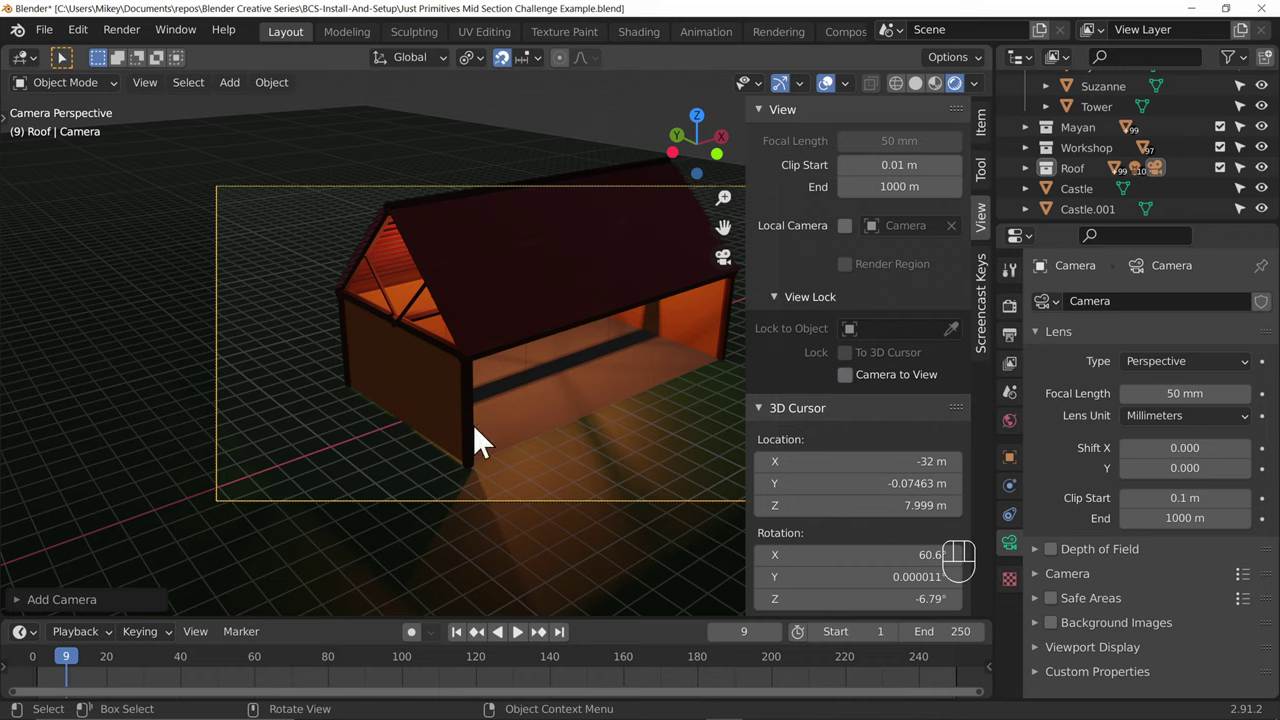
Step: Leave camera view, hide the sidebar, and walk-fly into and back out of the house
{"action": "middle_click_drag", "start_coordinate": [420, 445], "coordinate": [314, 413]}
{"action": "key", "text": "n"}
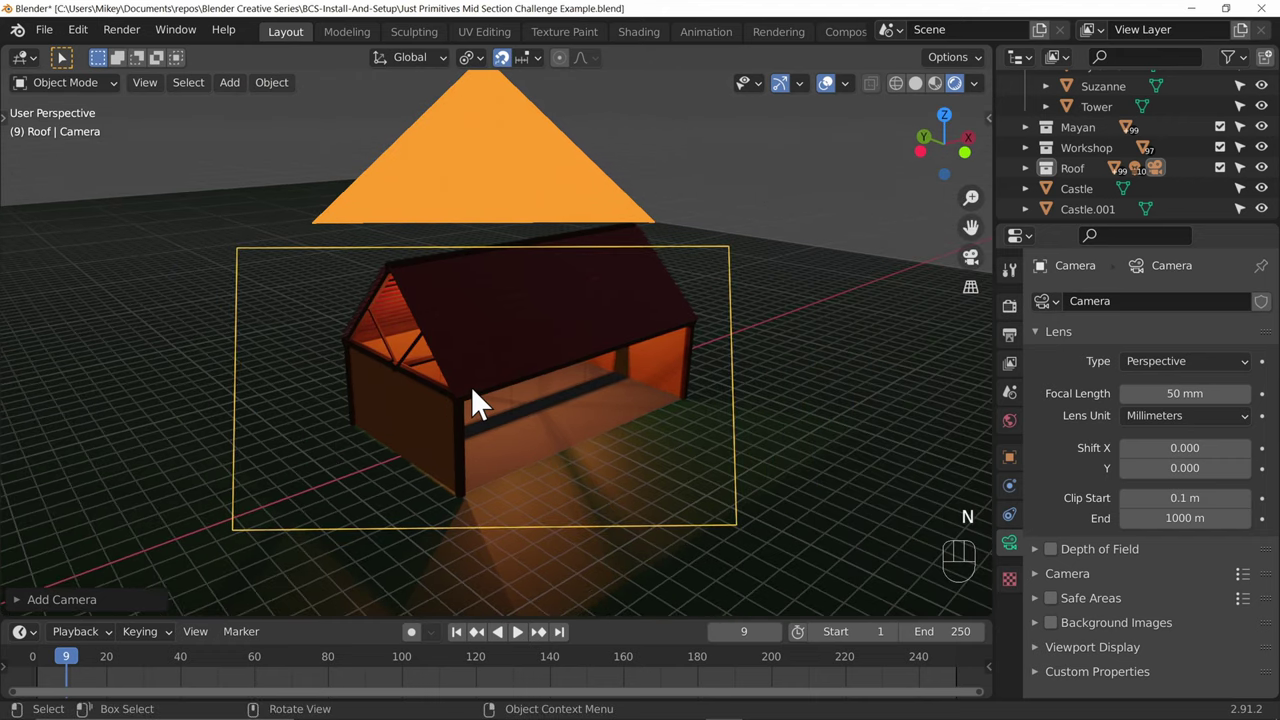
{"action": "key", "text": "shift+grave"}
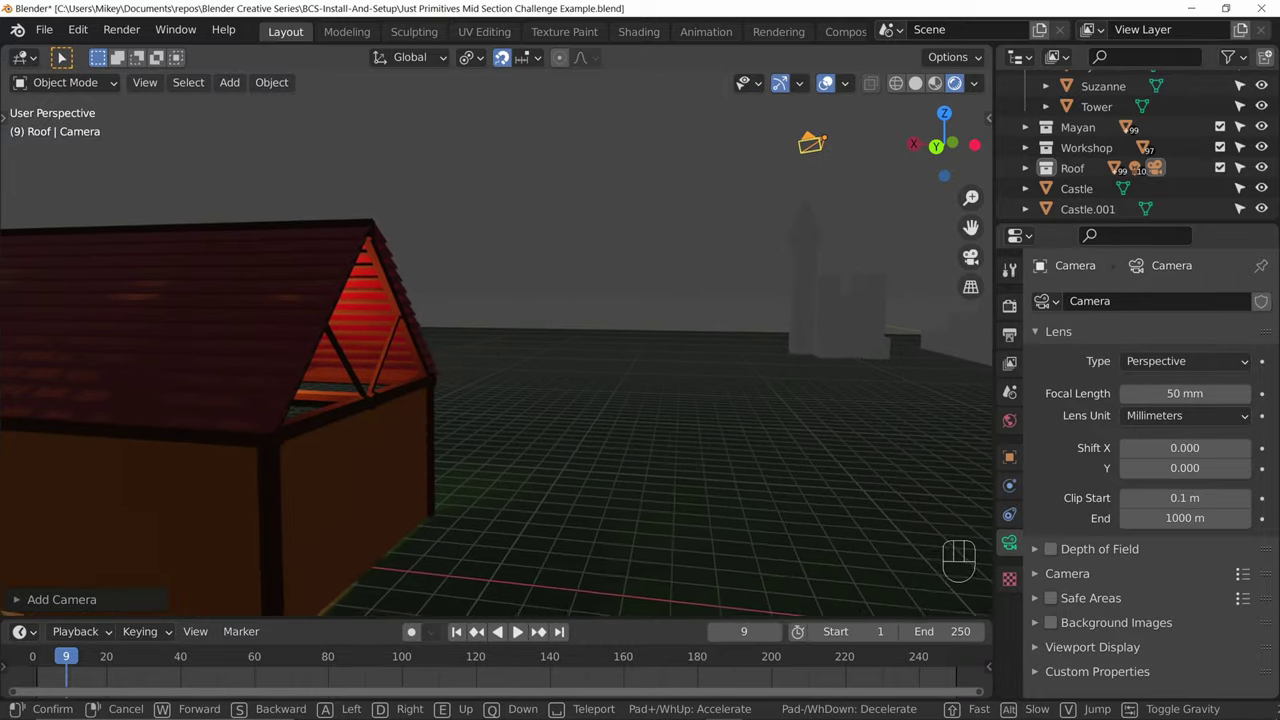
{"action": "key", "text": "w"}
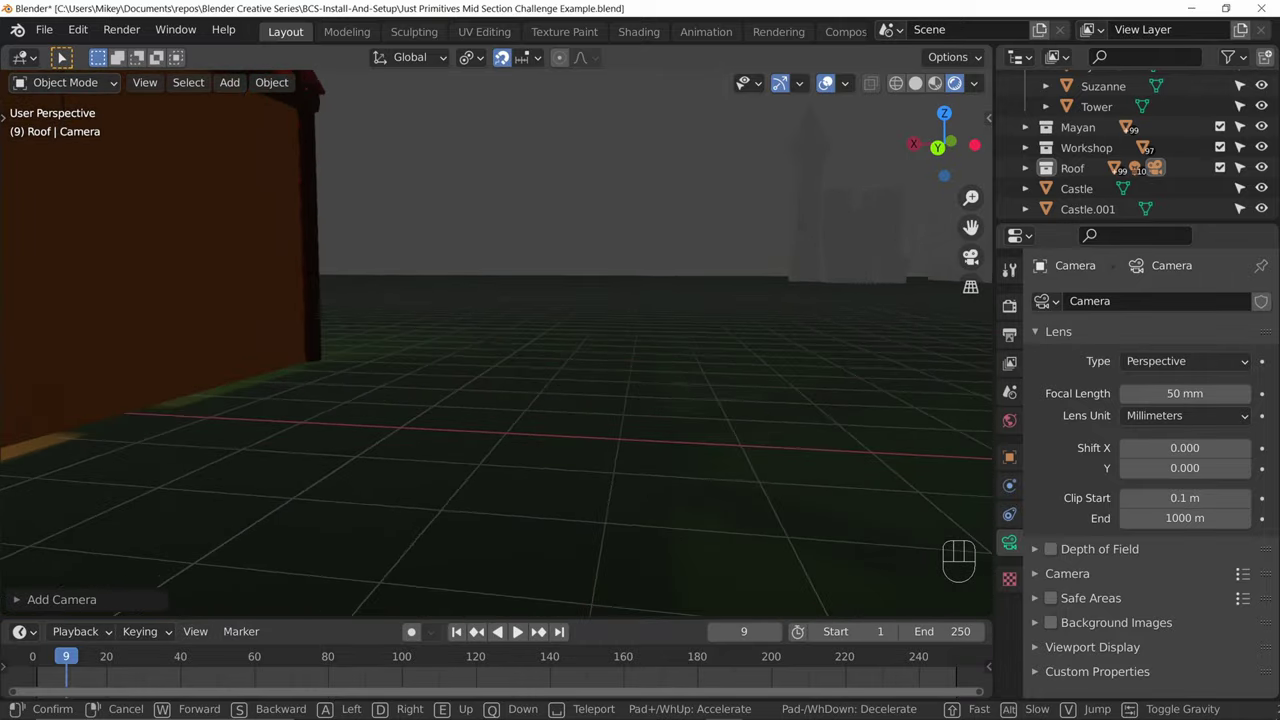
{"action": "key", "text": "w"}
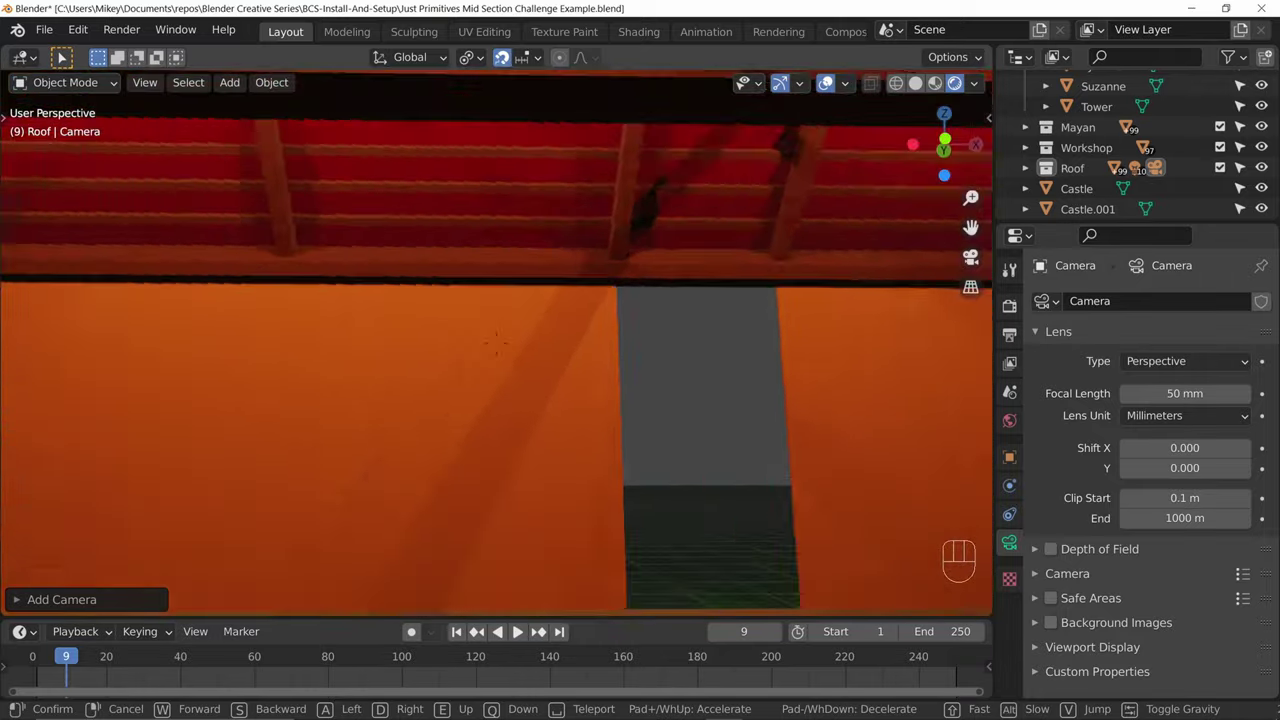
{"action": "key", "text": "w"}
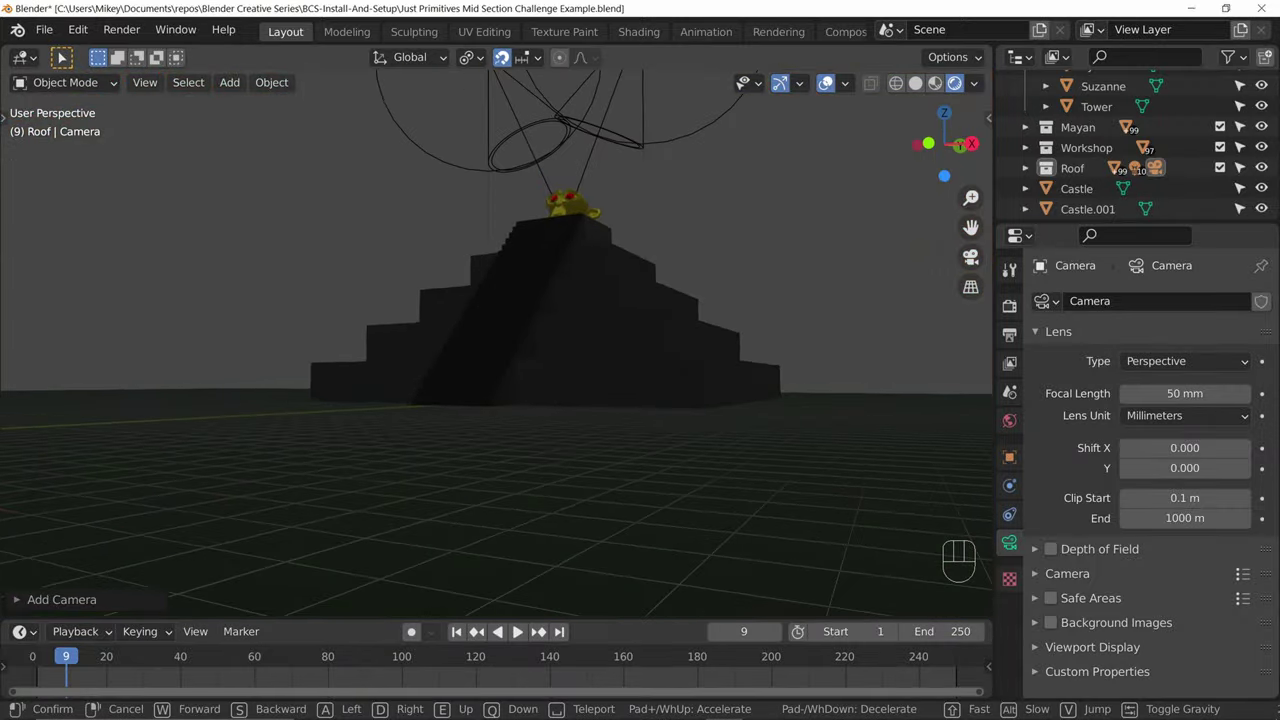
Step: Fly past the pyramid, up over its top and through Suzanne's head, turning back toward the house
{"action": "key", "text": "w"}
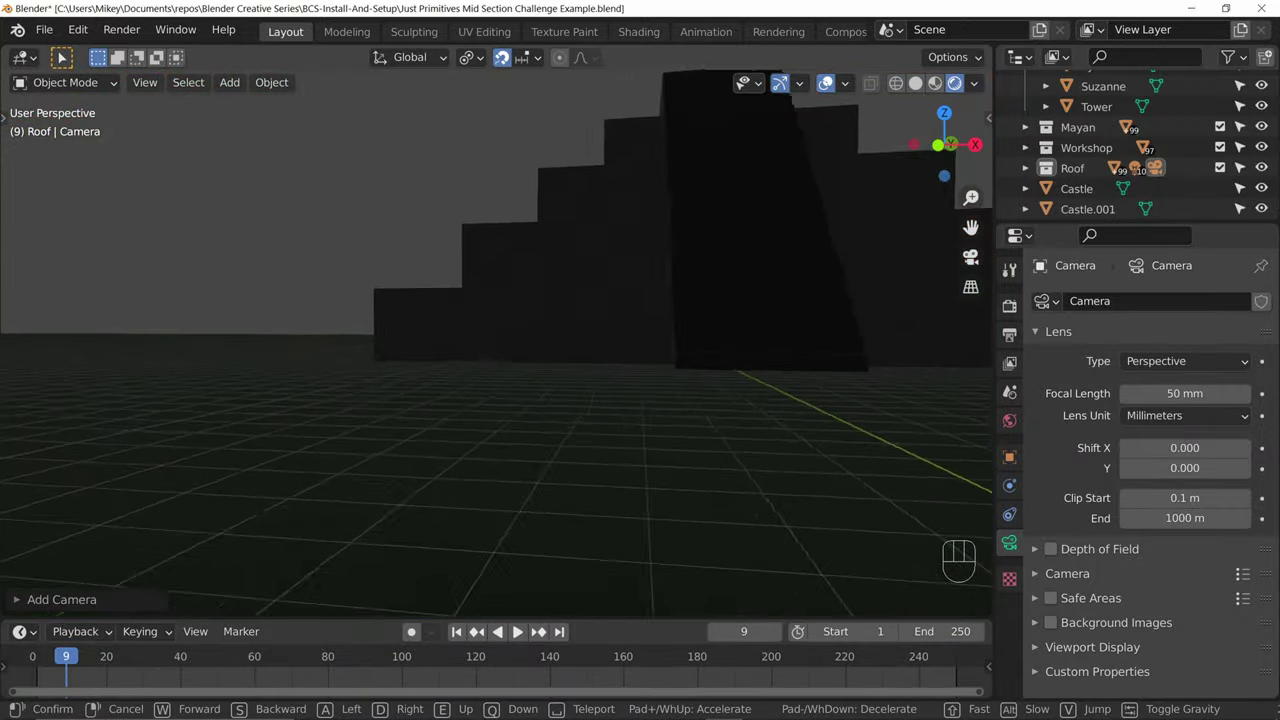
{"action": "key", "text": "w"}
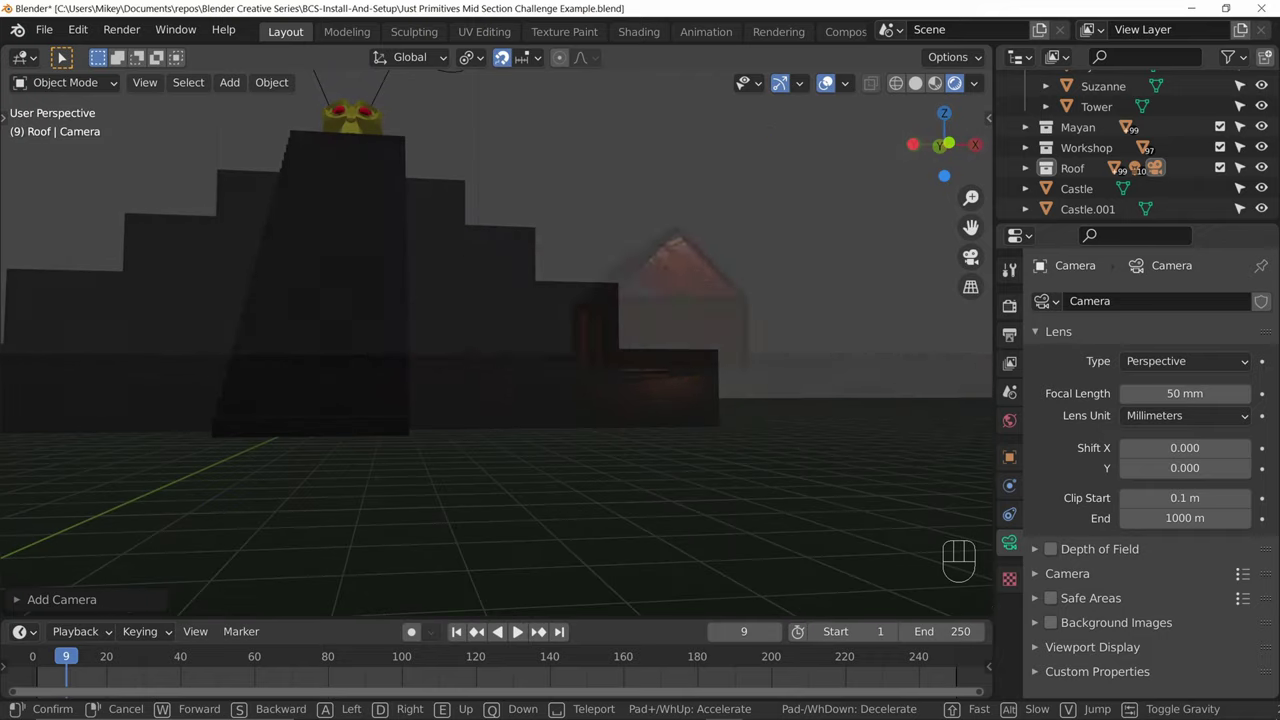
{"action": "key", "text": "w"}
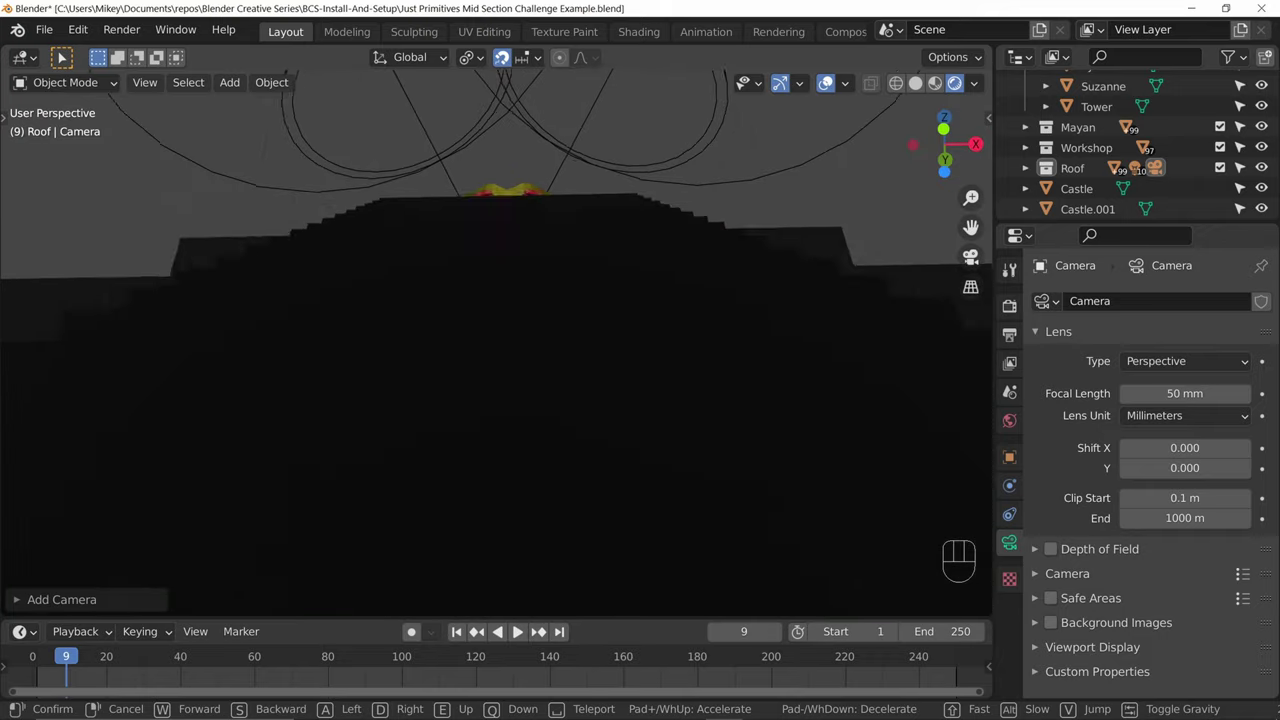
{"action": "key", "text": "w"}
{"action": "key", "text": "e"}
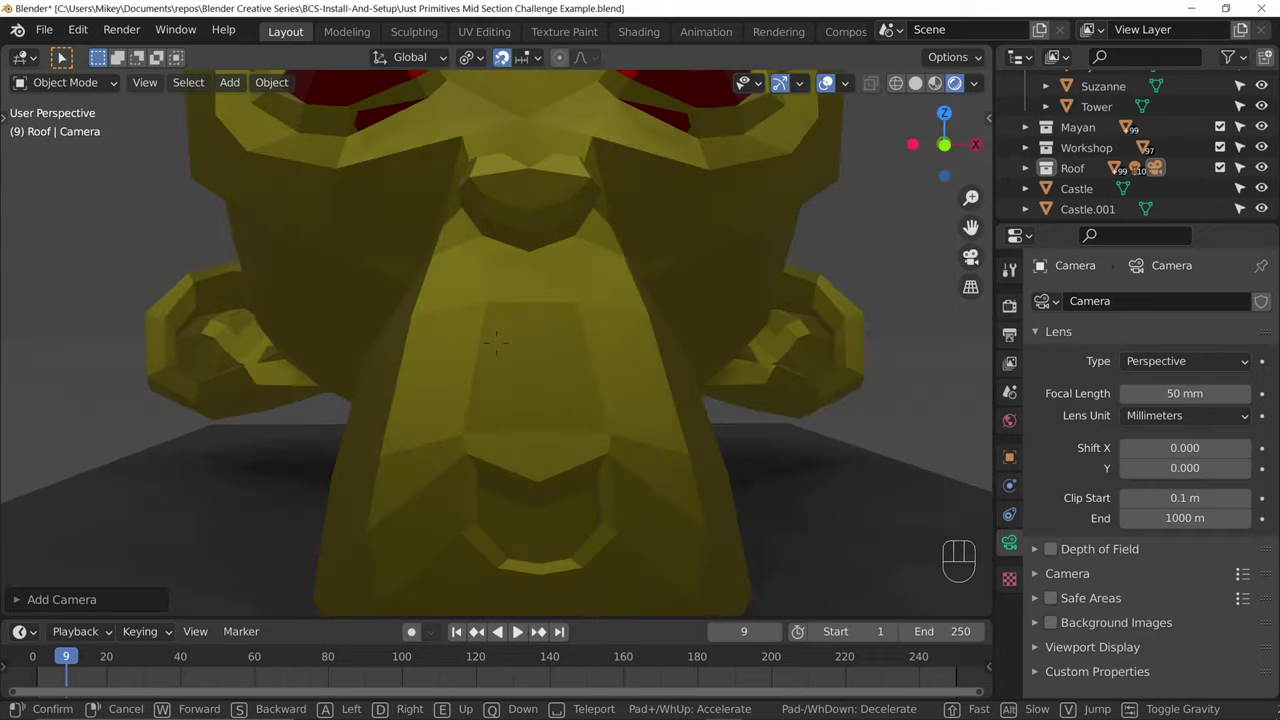
{"action": "key", "text": "w"}
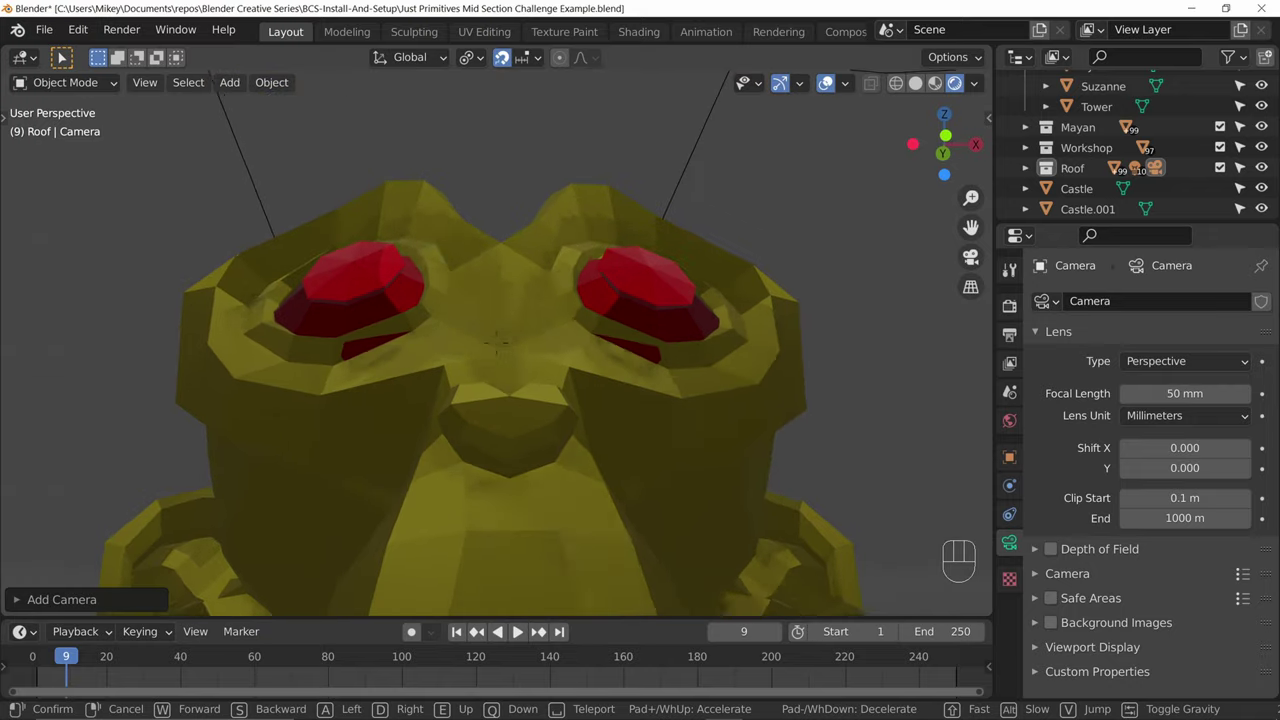
{"action": "key", "text": "q"}
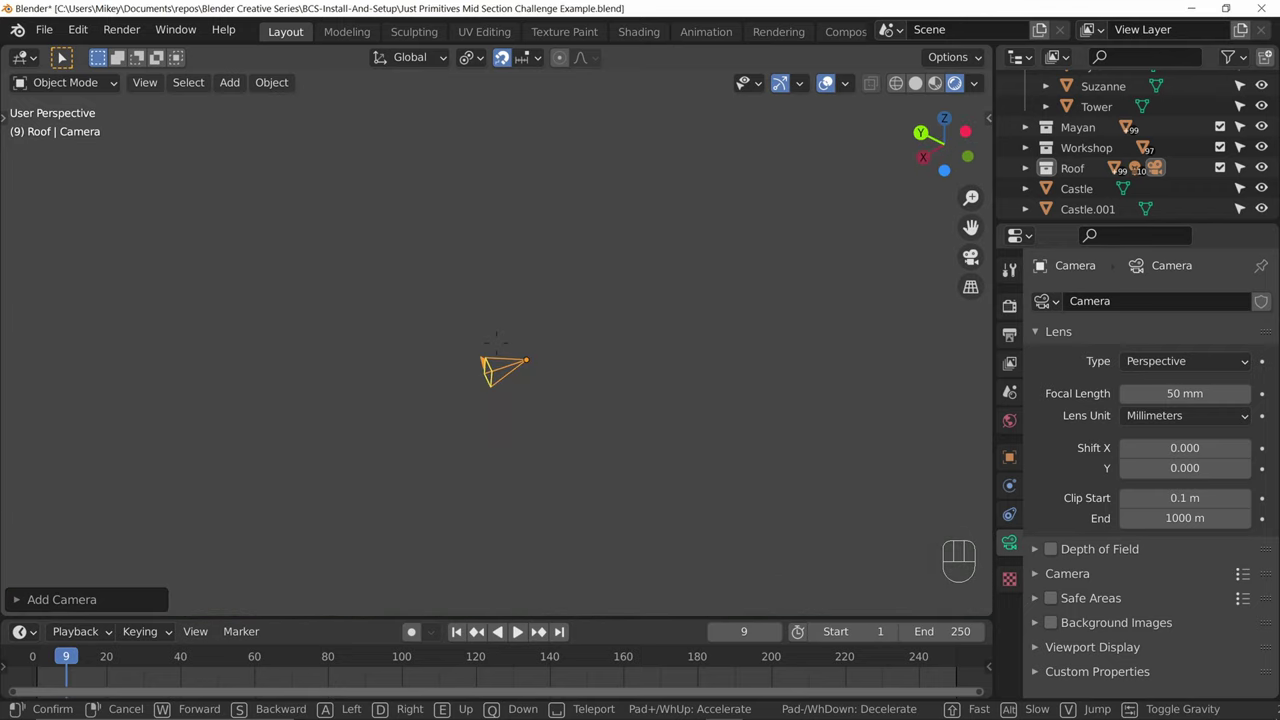
Step: Cancel the flight and switch back to looking through the scene camera
{"action": "right_click", "coordinate": [498, 358]}
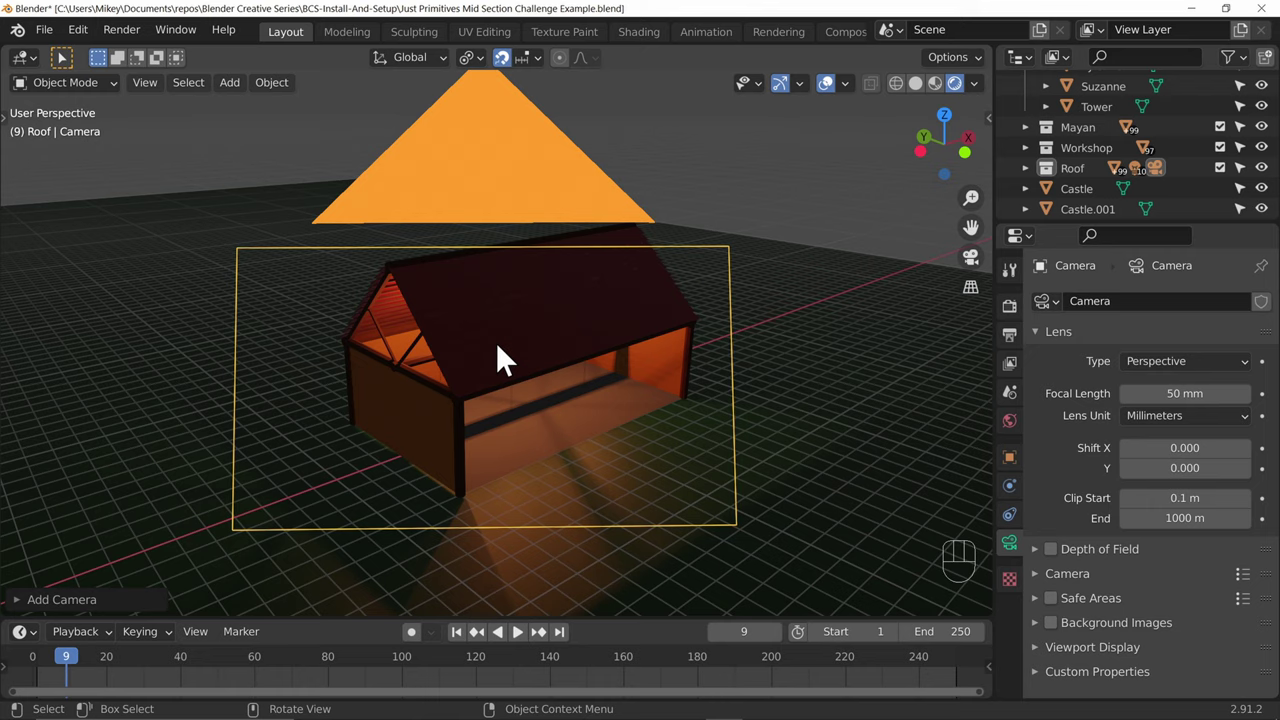
{"action": "left_click", "coordinate": [145, 82]}
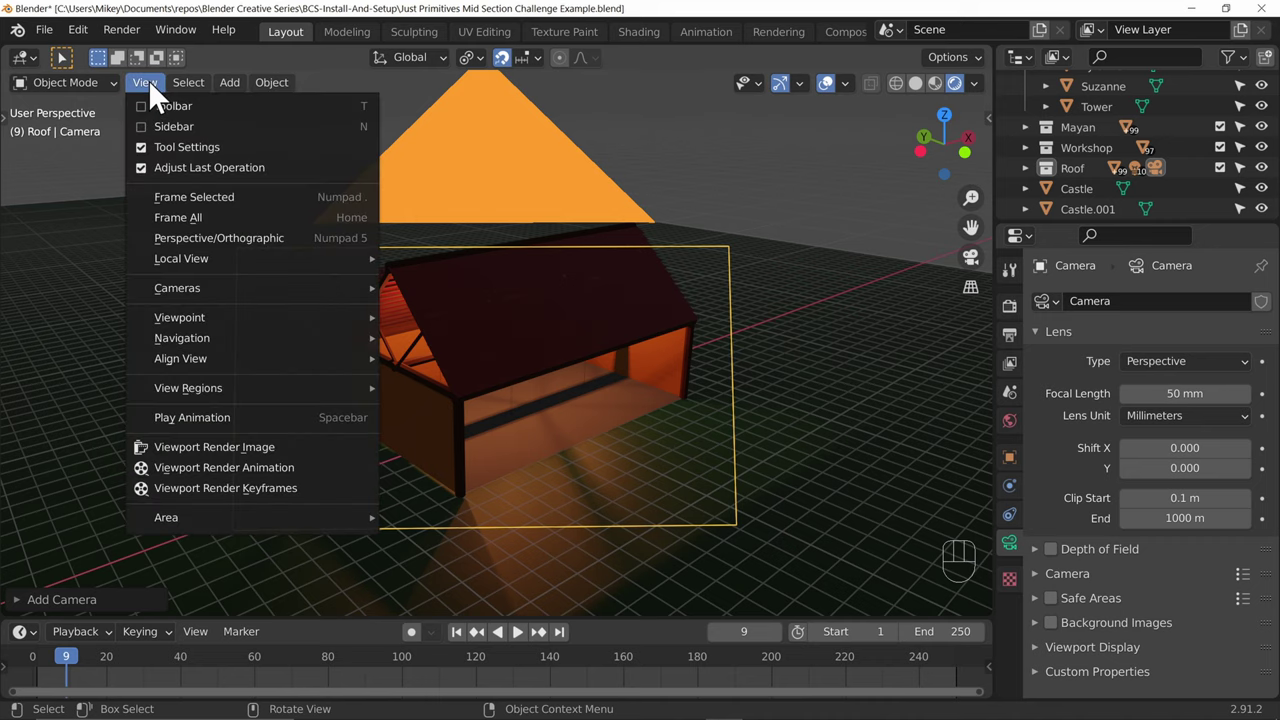
{"action": "mouse_move", "coordinate": [258, 315]}
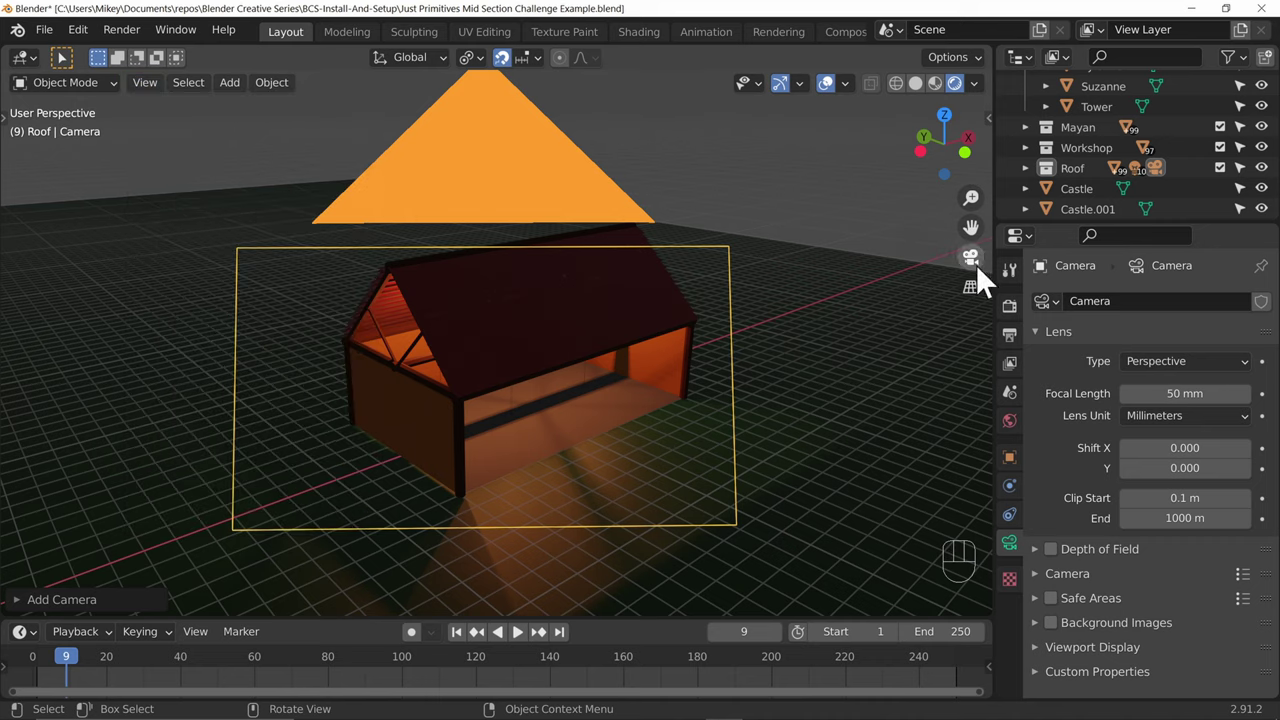
{"action": "left_click", "coordinate": [970, 257]}
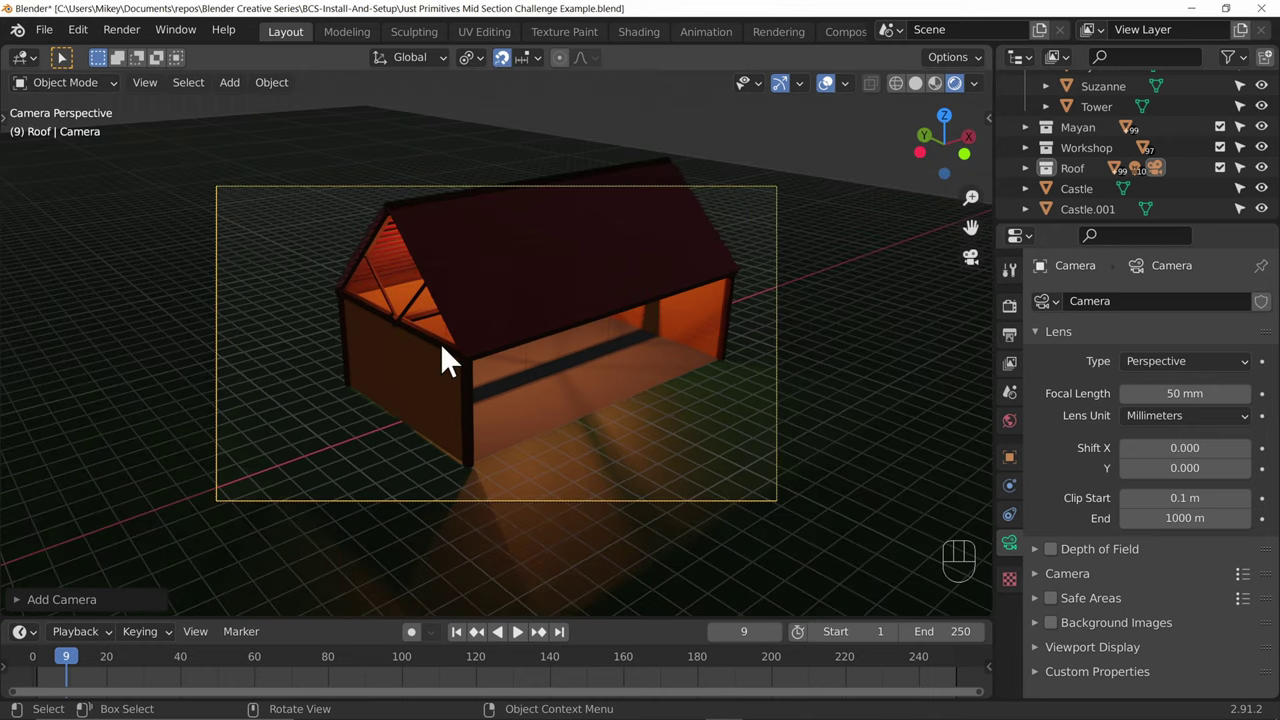
{"action": "key", "text": "KP_0"}
{"action": "key", "text": "KP_0"}
Step: Walk the camera toward the castle and back off to frame it with its green light
{"action": "key", "text": "shift+grave"}
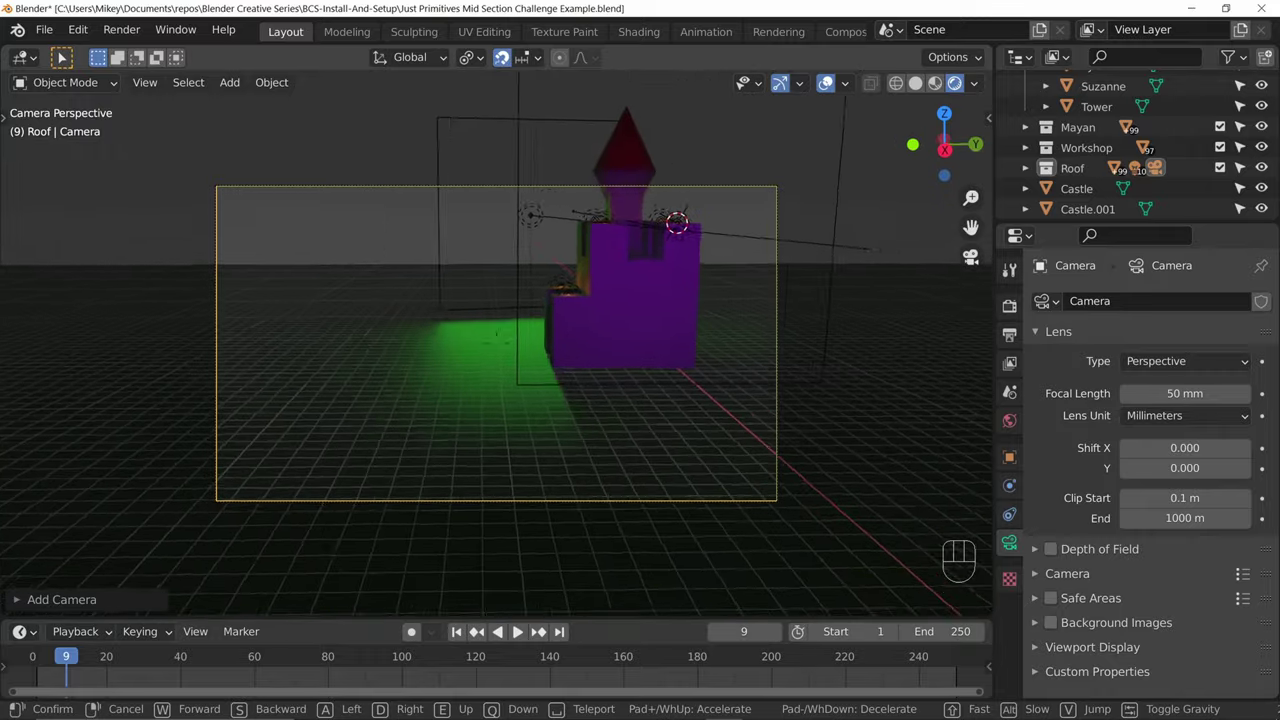
{"action": "key", "text": "w"}
{"action": "key", "text": "s"}
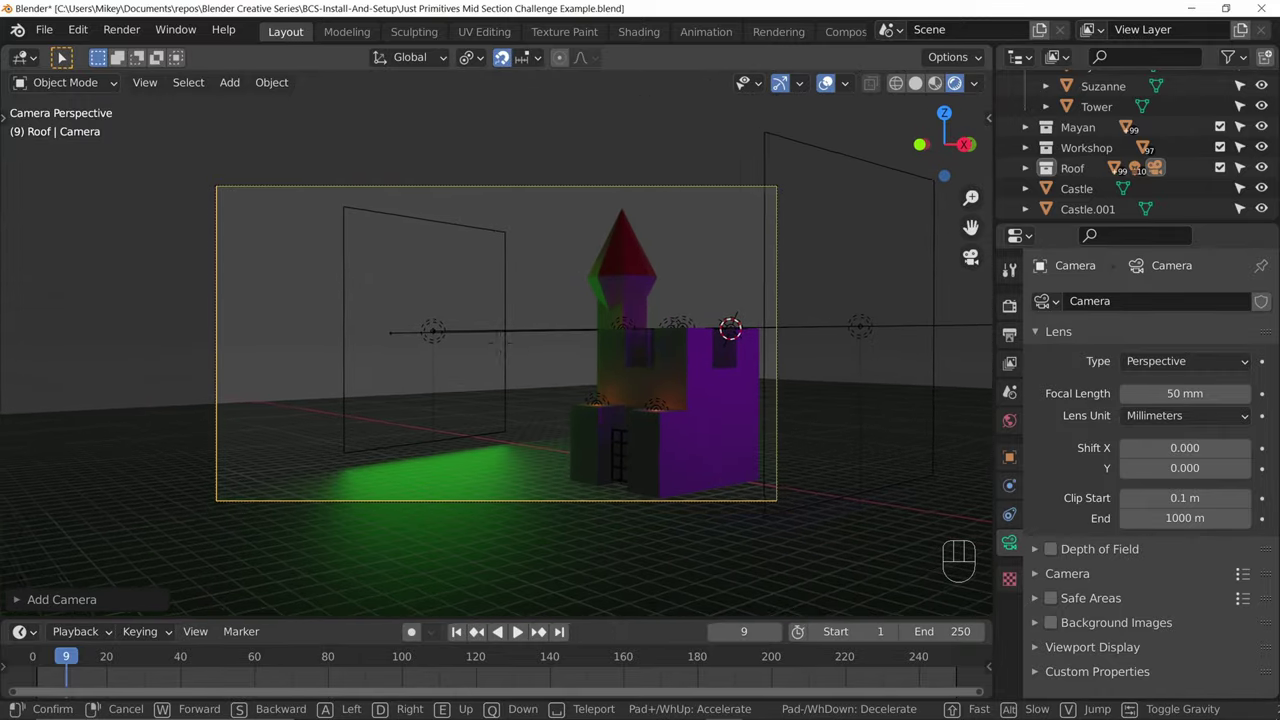
Step: Confirm the camera framing, render with F12, and save the result as the JPEG Castle.jpg
{"action": "left_click", "coordinate": [712, 320]}
{"action": "key", "text": "F12"}
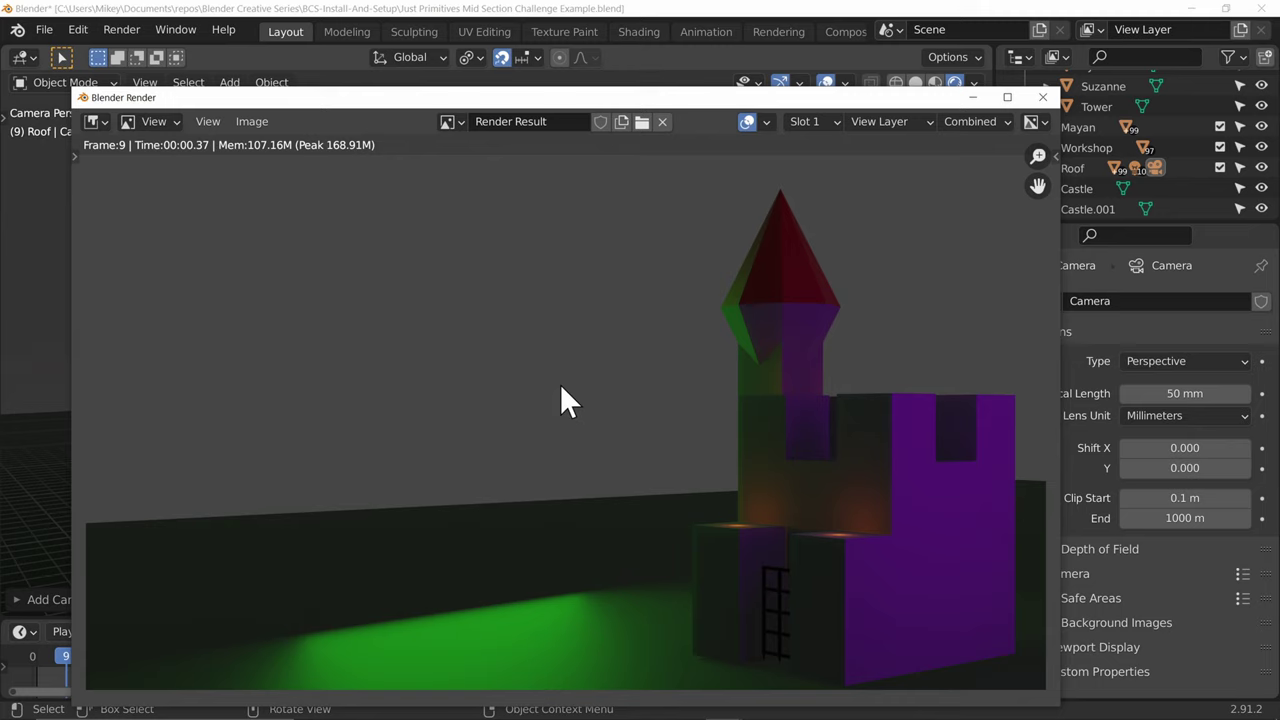
{"action": "left_click", "coordinate": [257, 124]}
{"action": "left_click", "coordinate": [292, 250]}
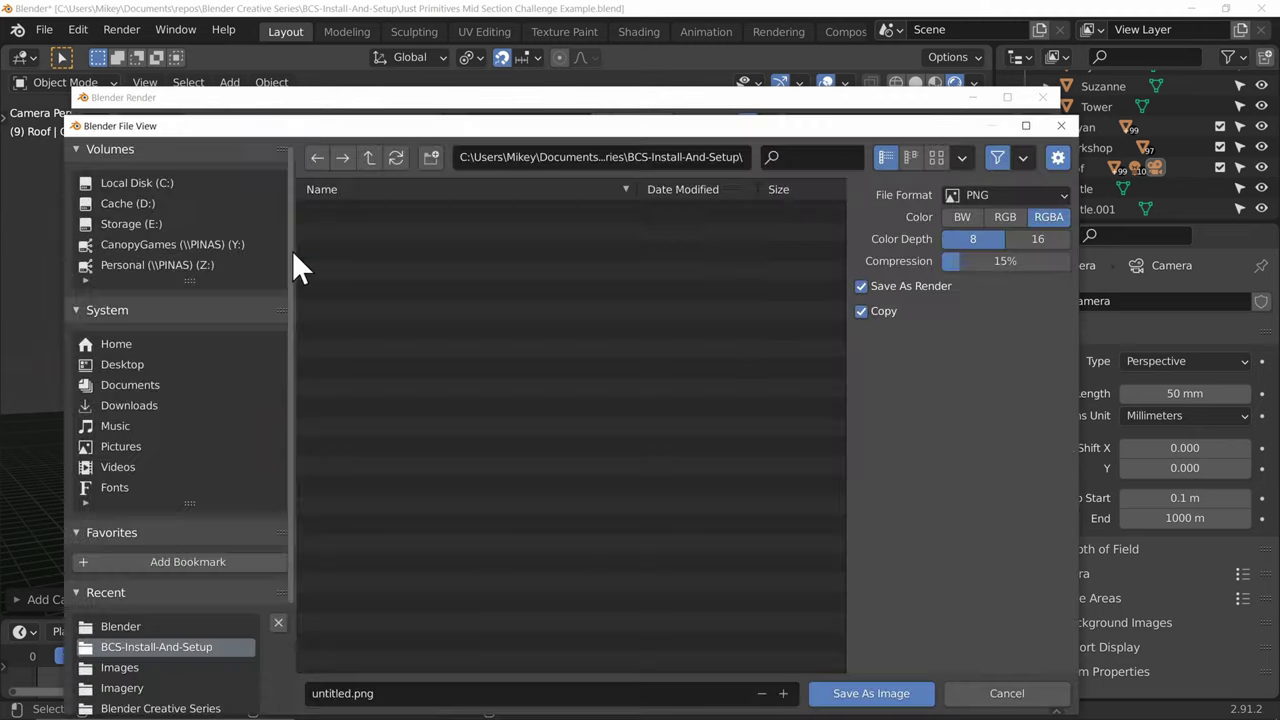
{"action": "left_click", "coordinate": [337, 693]}
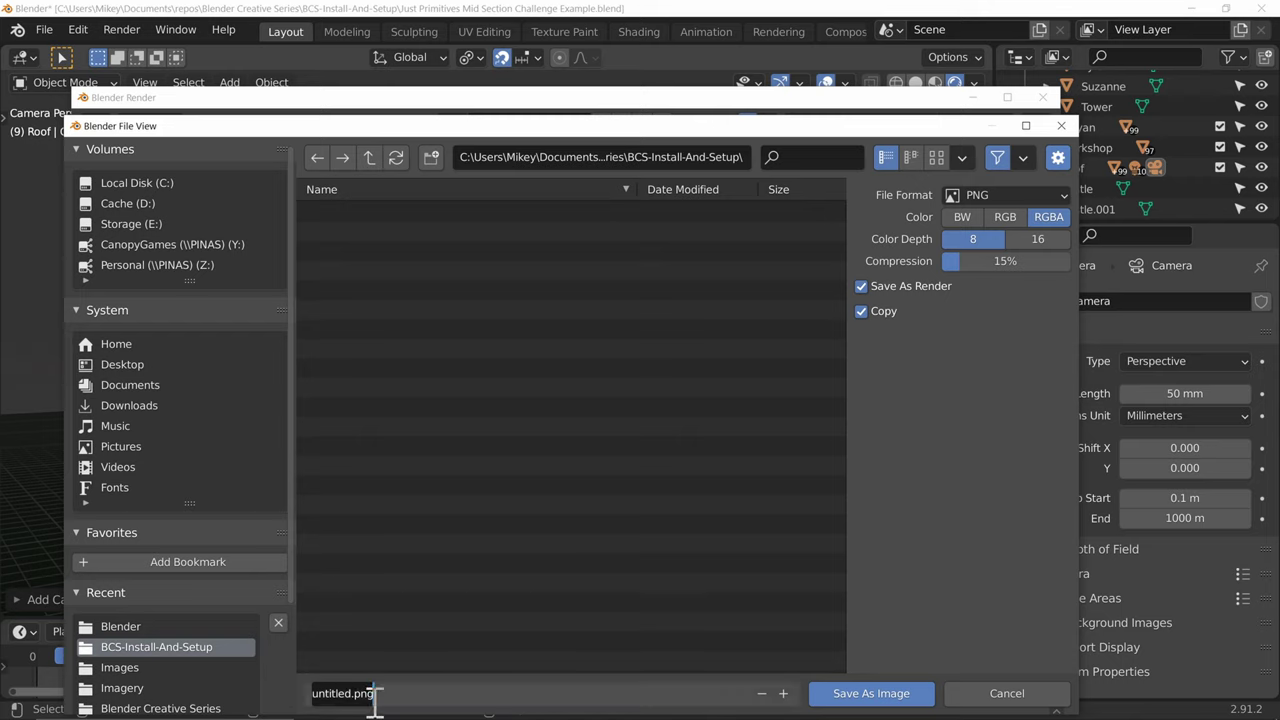
{"action": "type", "text": "Castle"}
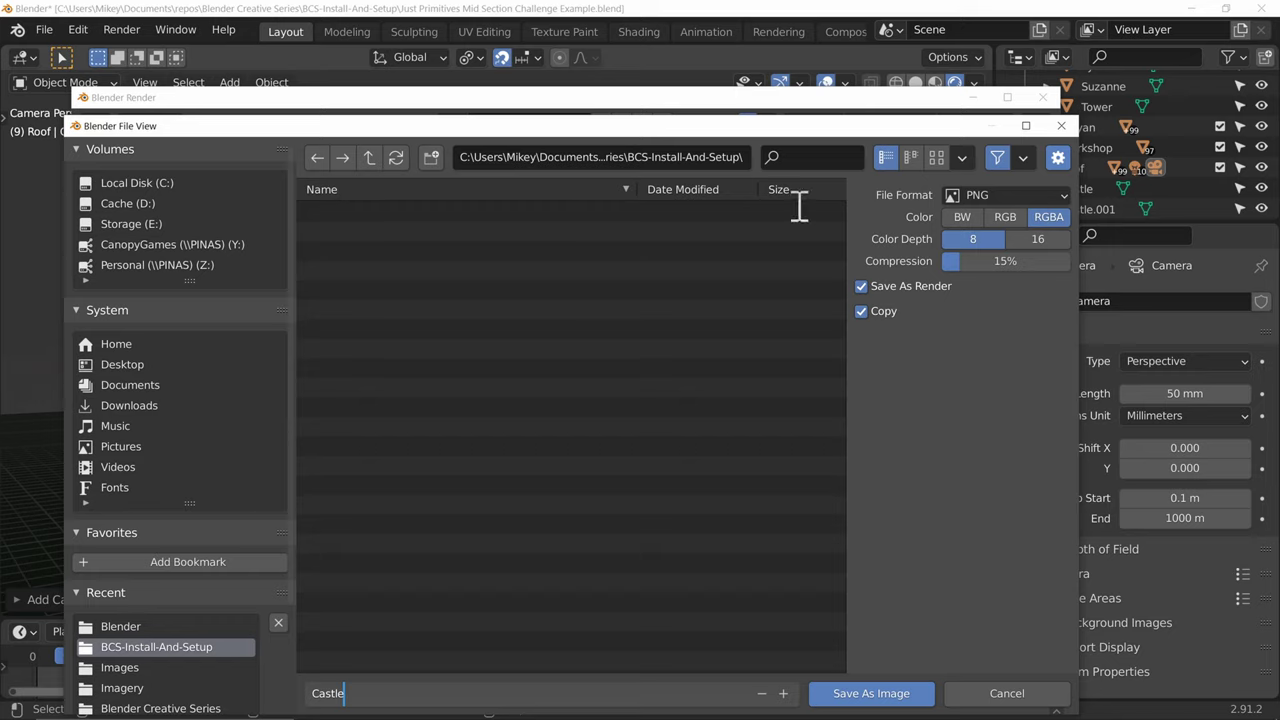
{"action": "left_click", "coordinate": [1039, 197]}
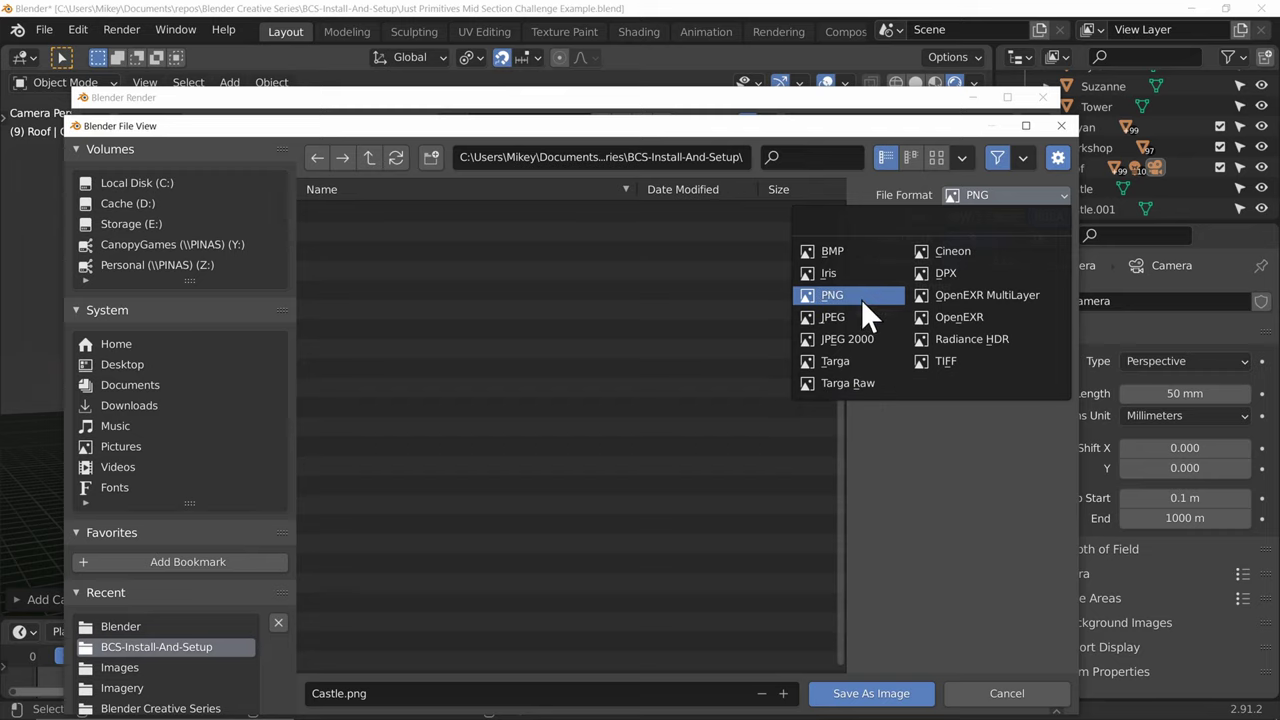
{"action": "left_click", "coordinate": [885, 317]}
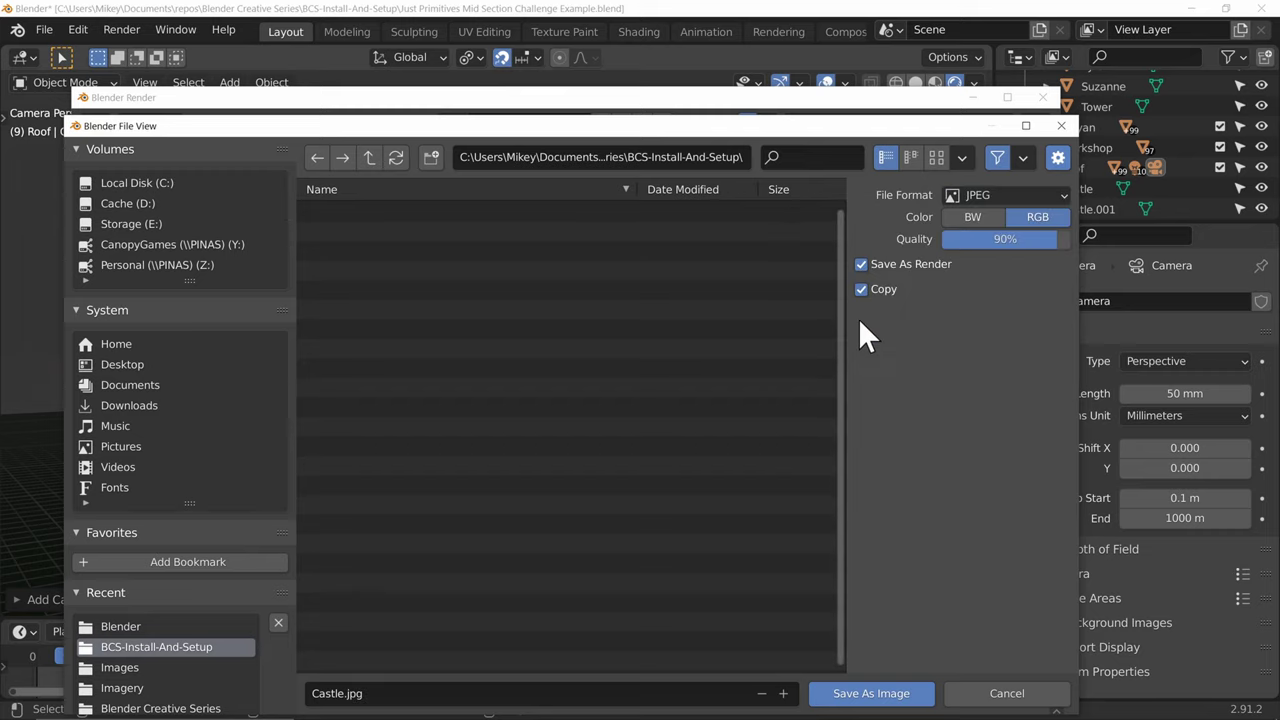
{"action": "left_click", "coordinate": [884, 697]}
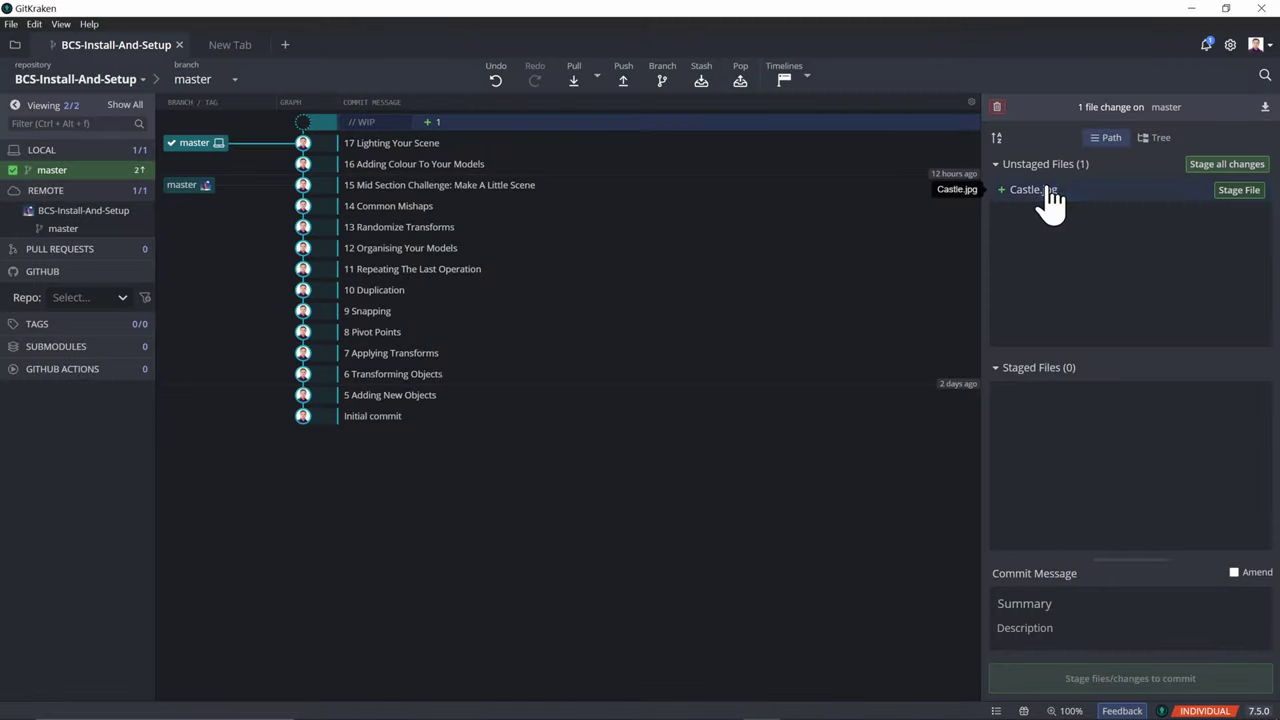
Step: Preview the unstaged Castle.jpg image diff showing the castle render
{"action": "left_click", "coordinate": [1042, 190]}
{"action": "scroll", "coordinate": [700, 490], "scroll_direction": "down", "scroll_amount": 1}
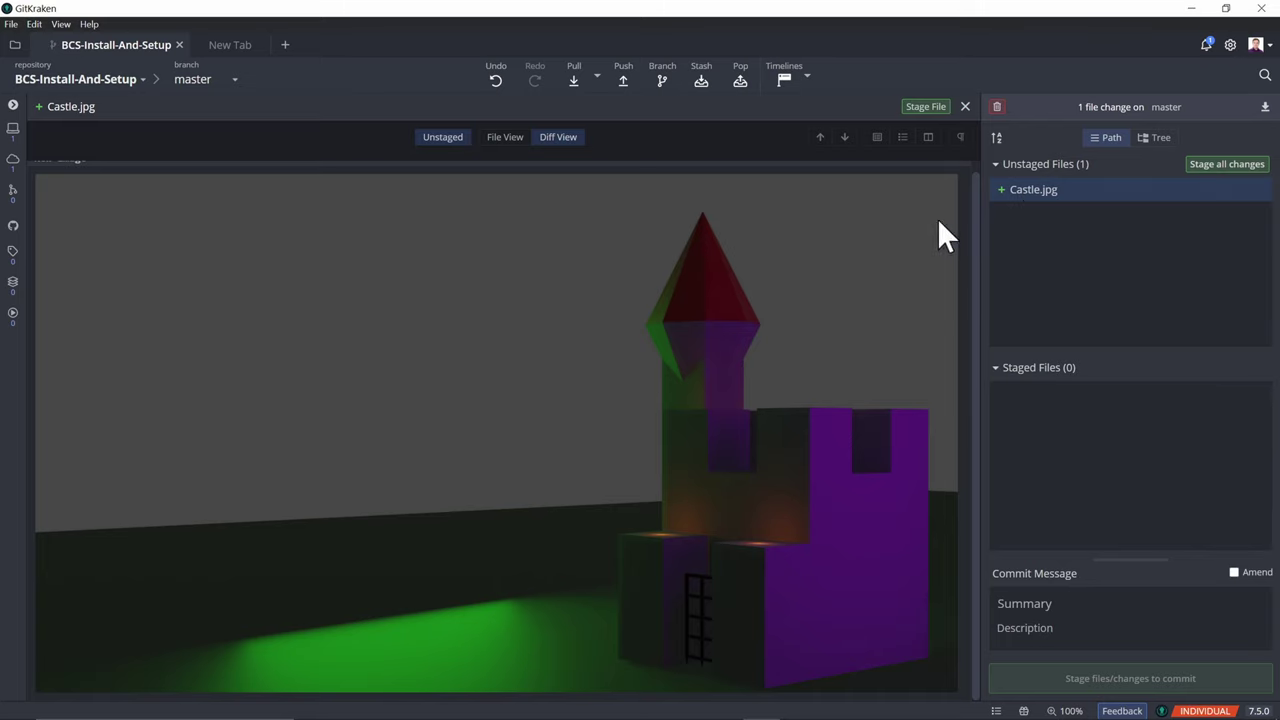
Step: Return to Blender, close the render, and keep the camera framing the Mayan pyramid
{"action": "left_click", "coordinate": [1190, 8]}
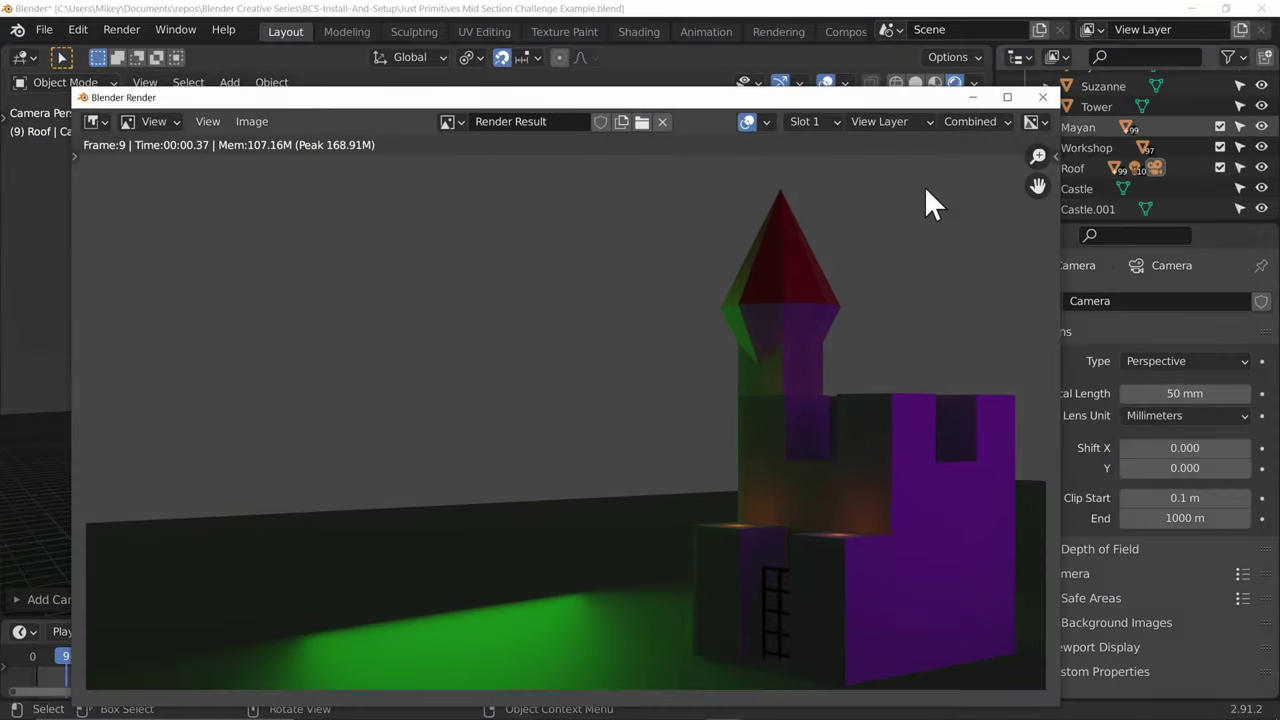
{"action": "left_click", "coordinate": [1042, 97]}
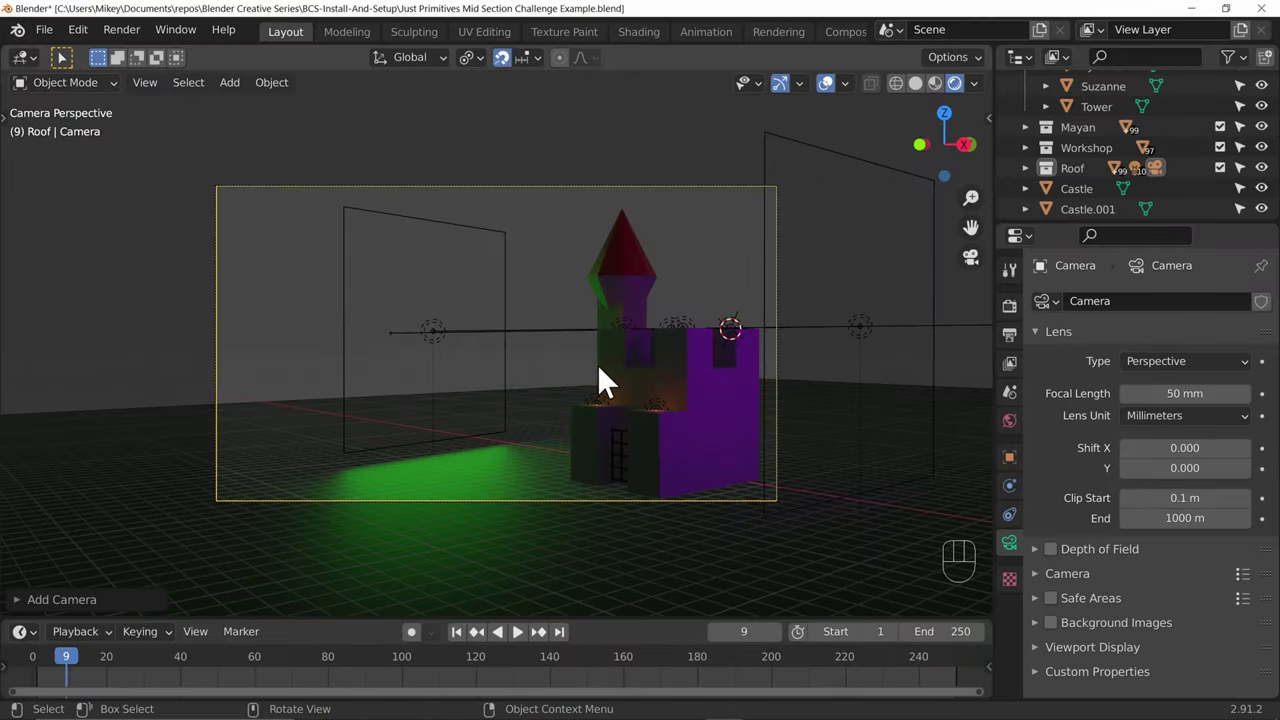
{"action": "key", "text": "KP_0"}
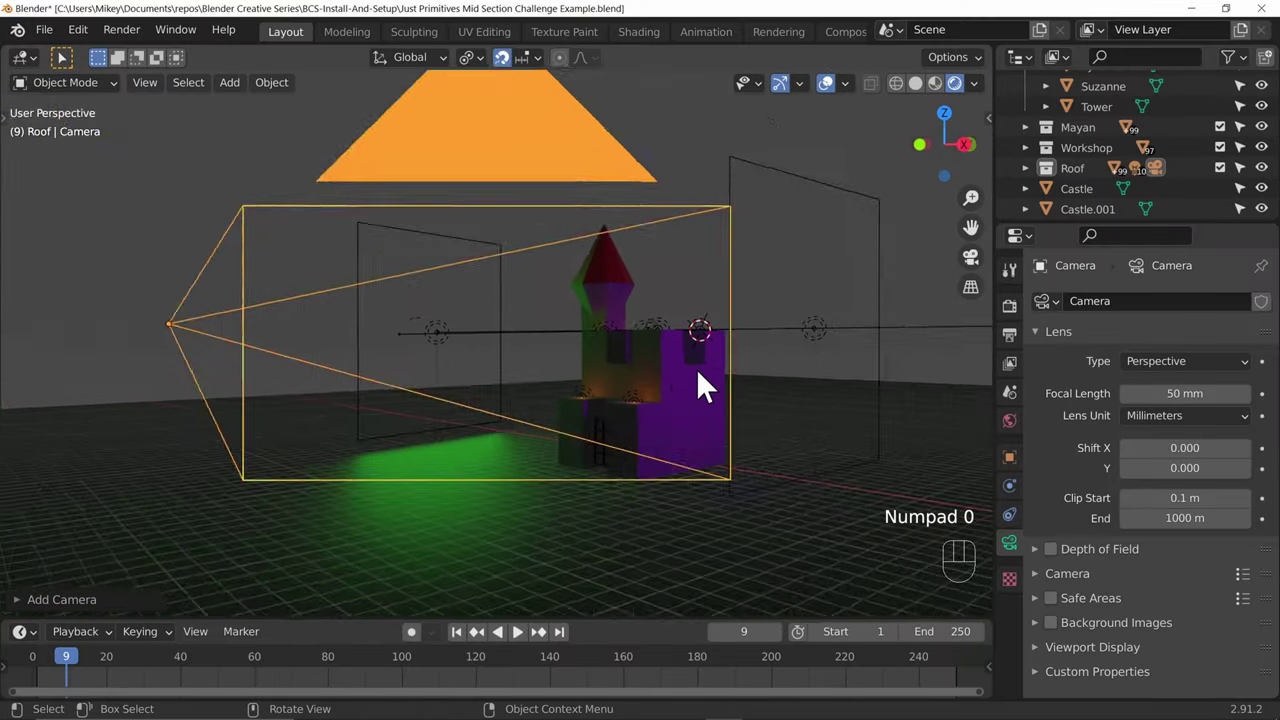
{"action": "key", "text": "KP_0"}
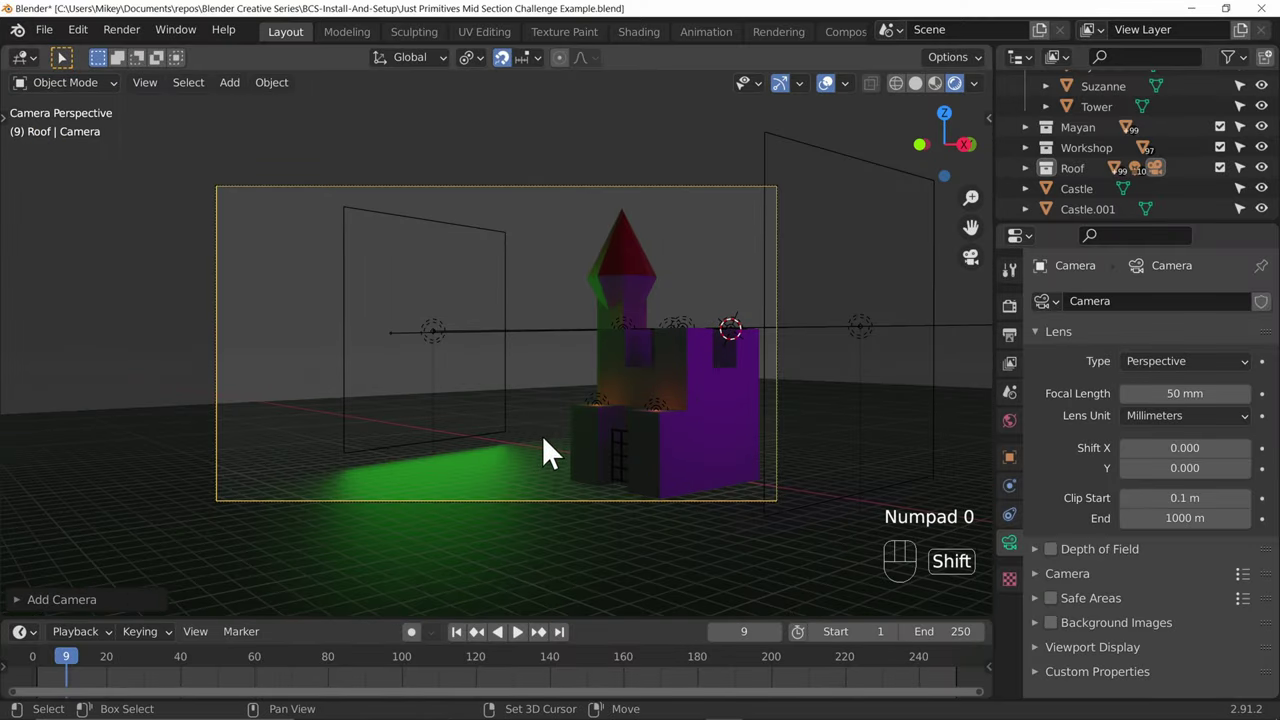
{"action": "key", "text": "shift+grave"}
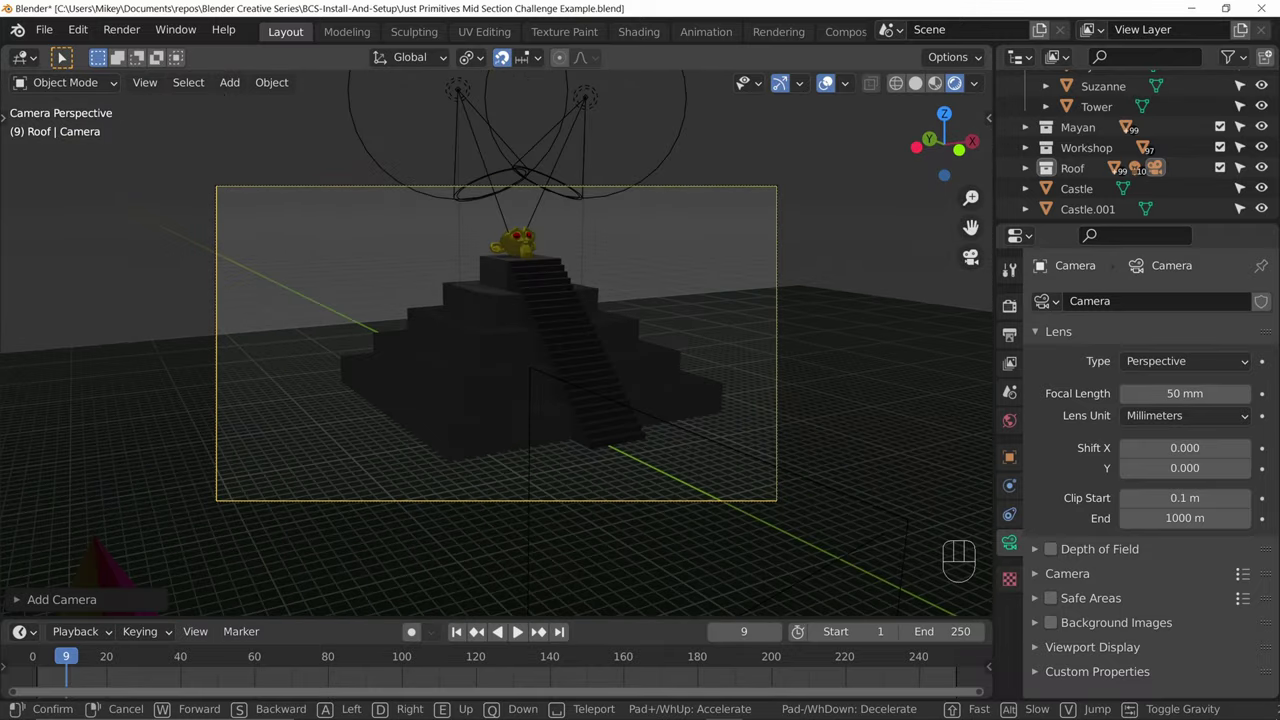
{"action": "left_click", "coordinate": [535, 427]}
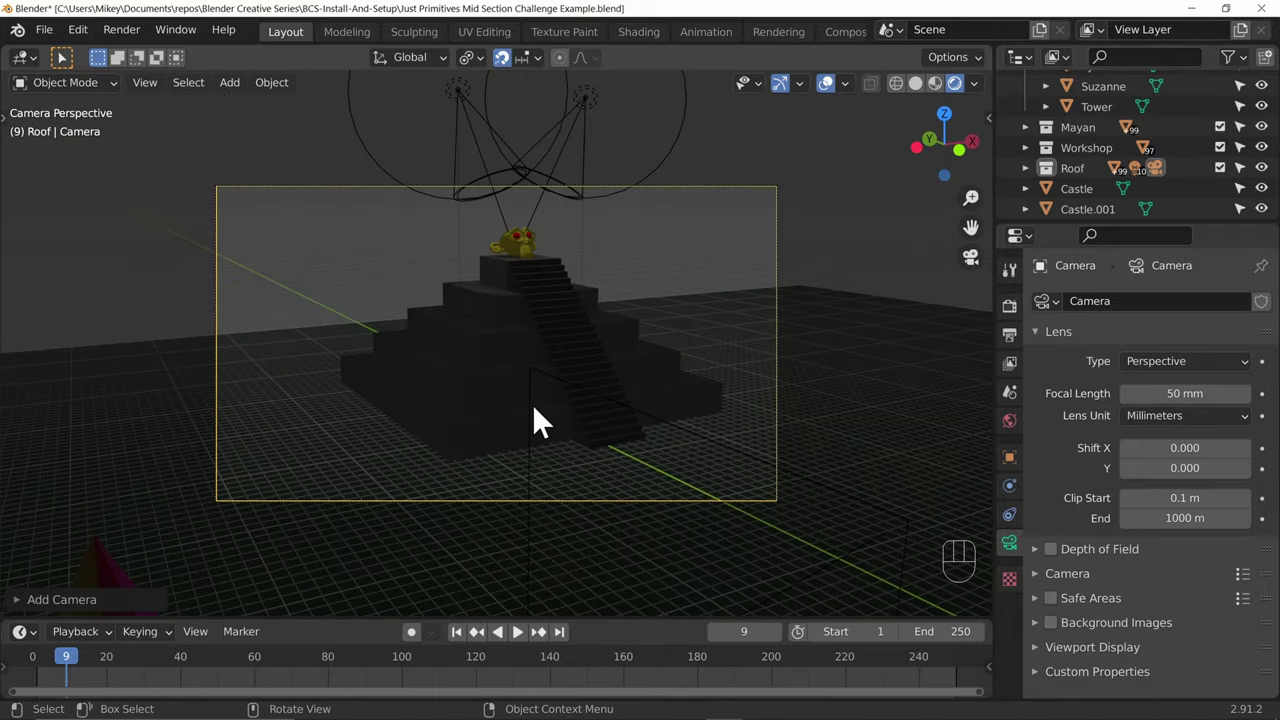
Step: From top view, duplicate the castle's purple and green area lights and place copies around the pyramid
{"action": "key", "text": "KP_7"}
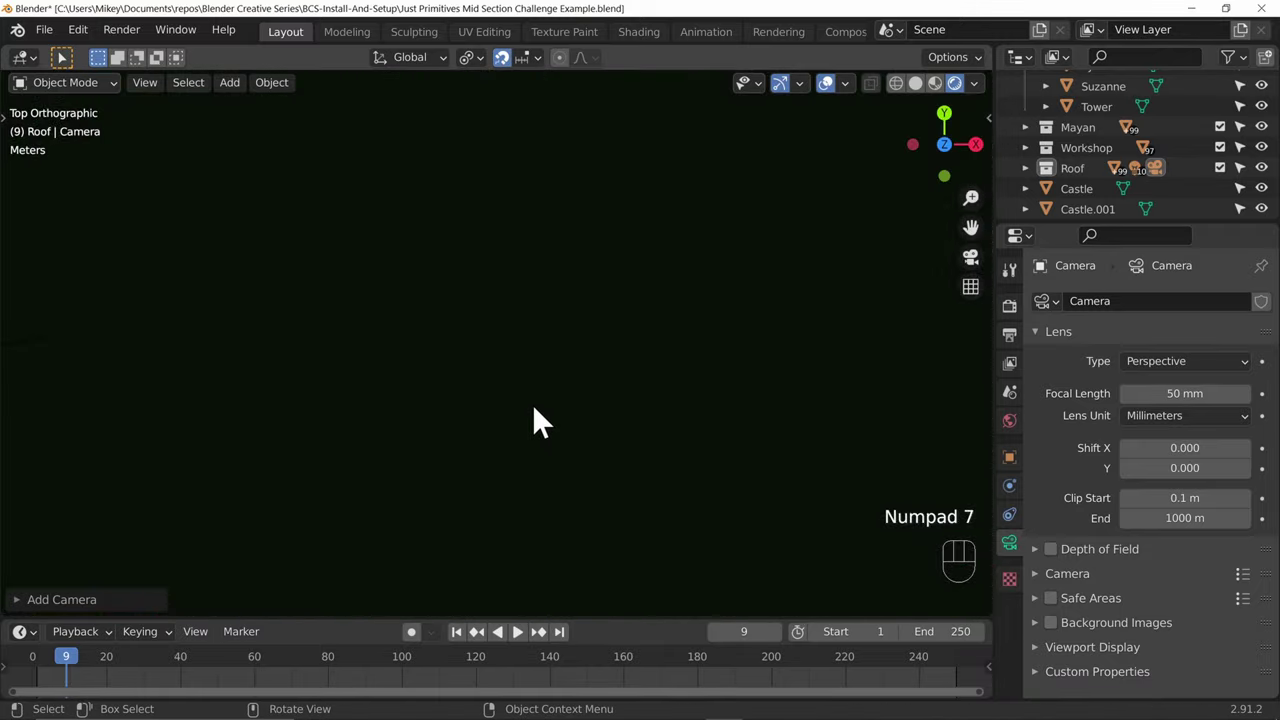
{"action": "scroll", "coordinate": [533, 402], "scroll_direction": "down", "scroll_amount": 6}
{"action": "scroll", "coordinate": [490, 406], "scroll_direction": "up", "scroll_amount": 2}
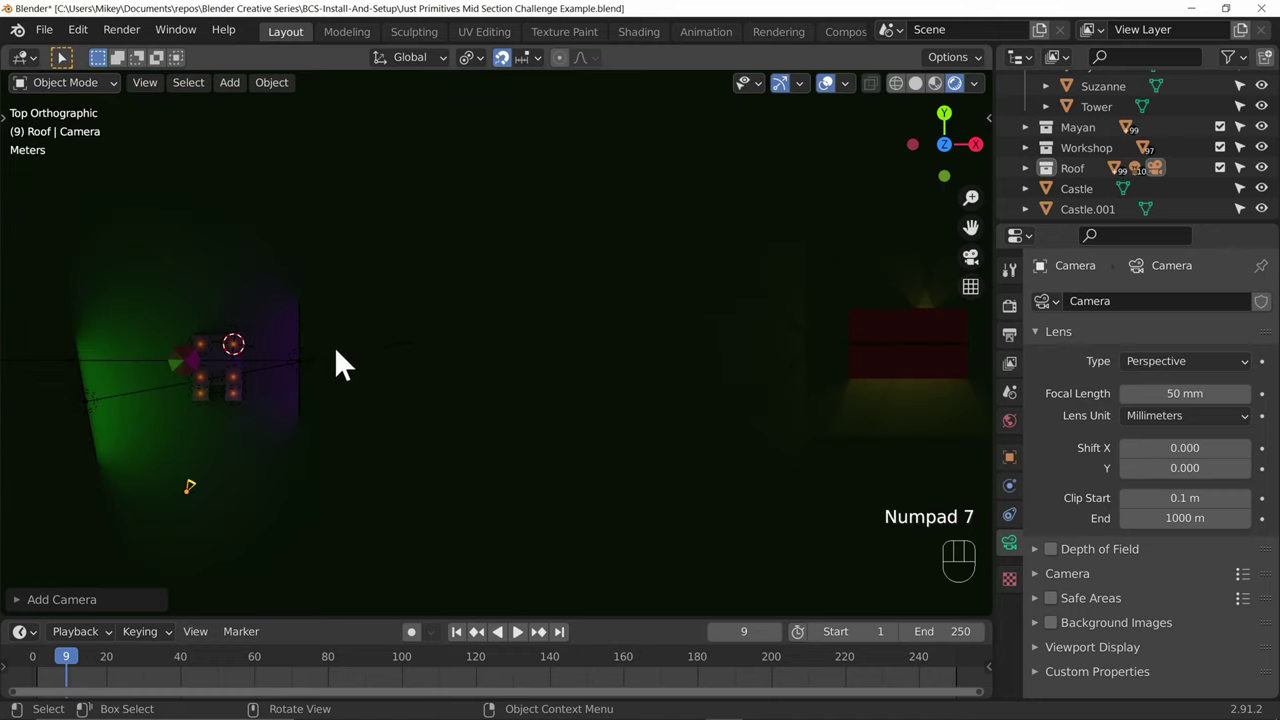
{"action": "left_click", "coordinate": [293, 350]}
{"action": "left_click", "coordinate": [82, 402], "text": "shift"}
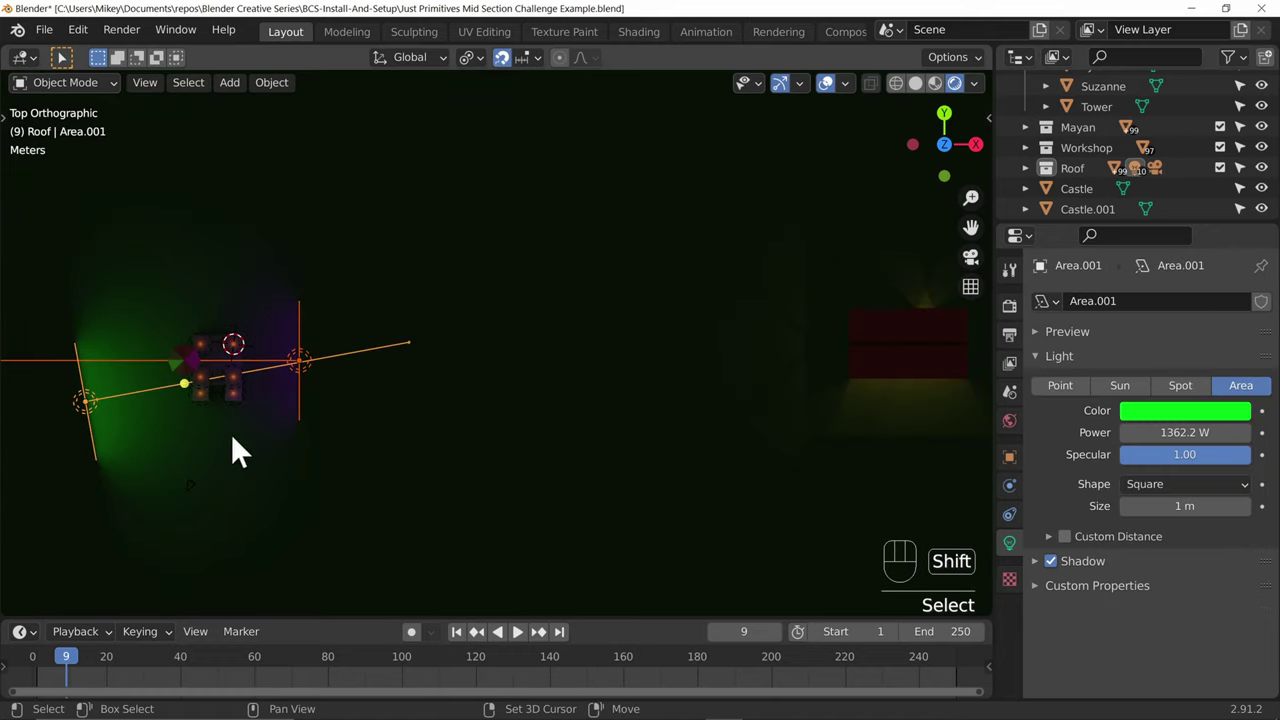
{"action": "scroll", "coordinate": [463, 360], "scroll_direction": "down", "scroll_amount": 2}
{"action": "middle_click_drag", "start_coordinate": [500, 257], "coordinate": [512, 435], "text": "shift"}
{"action": "key", "text": "shift+d"}
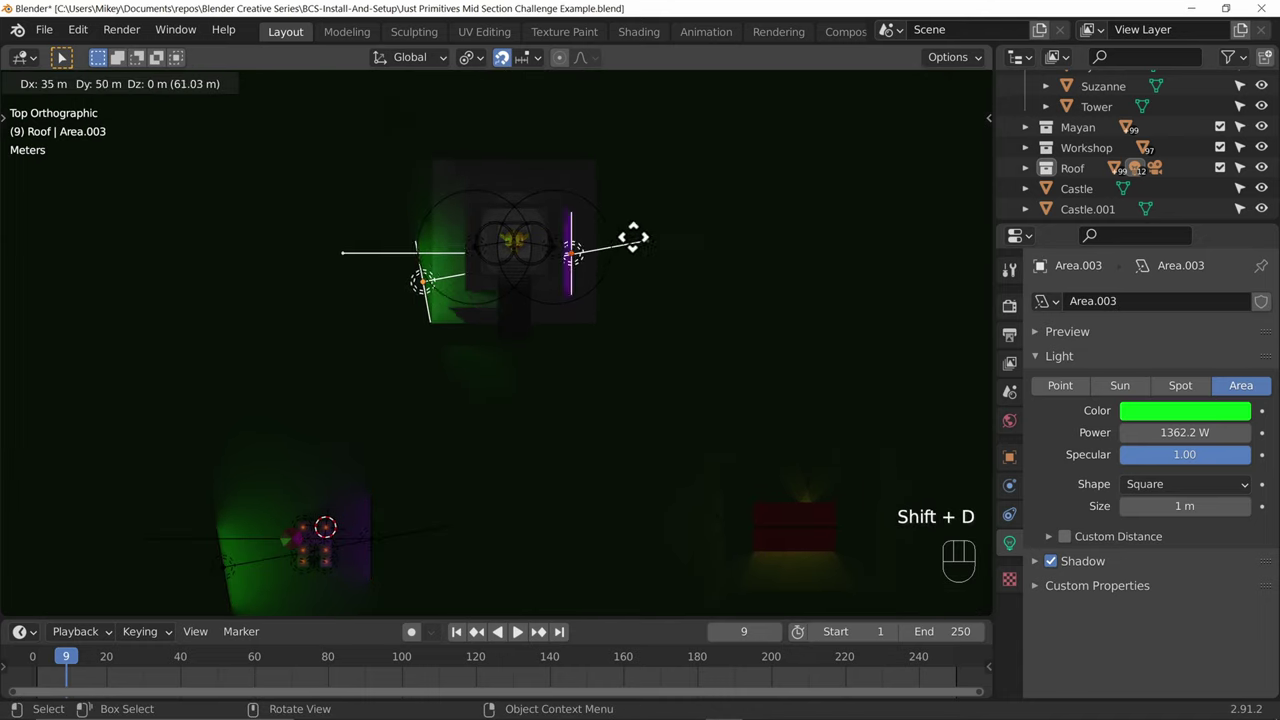
{"action": "left_click", "coordinate": [652, 222]}
Step: Spread the copied pyramid lights apart by scaling them around their shared centre
{"action": "key", "text": "s"}
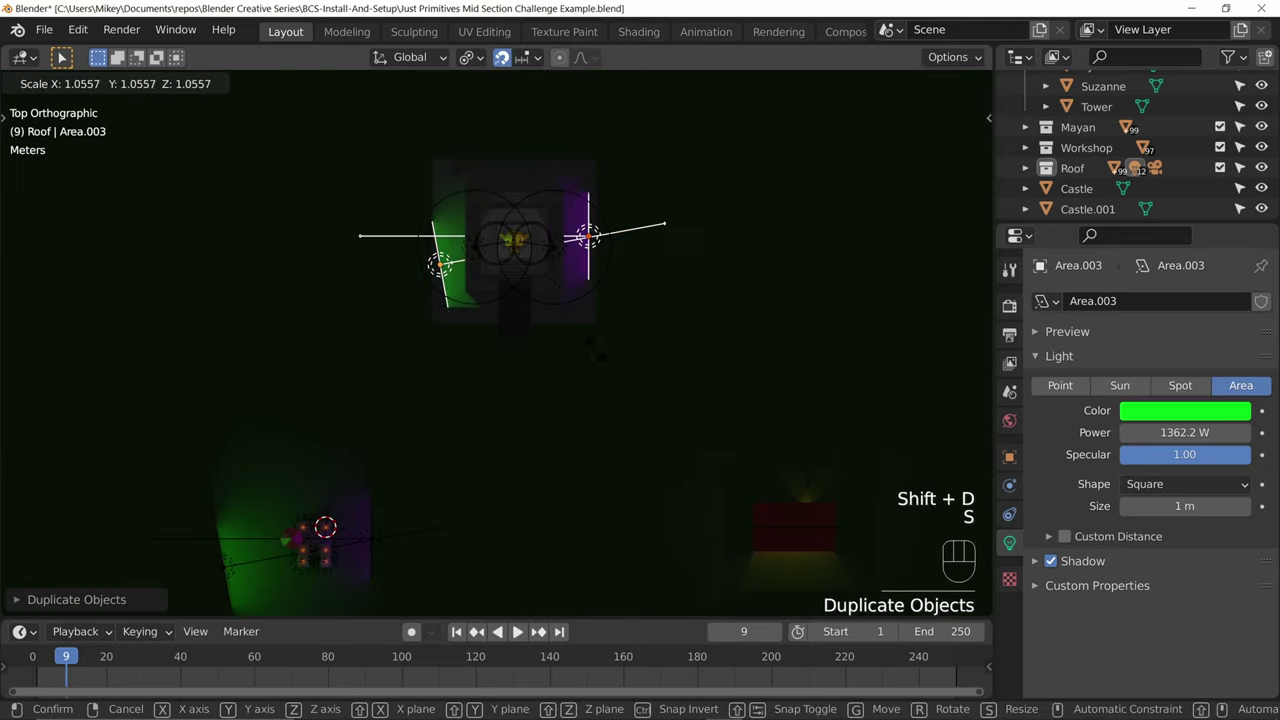
{"action": "left_click", "coordinate": [445, 270]}
{"action": "left_click", "coordinate": [442, 262]}
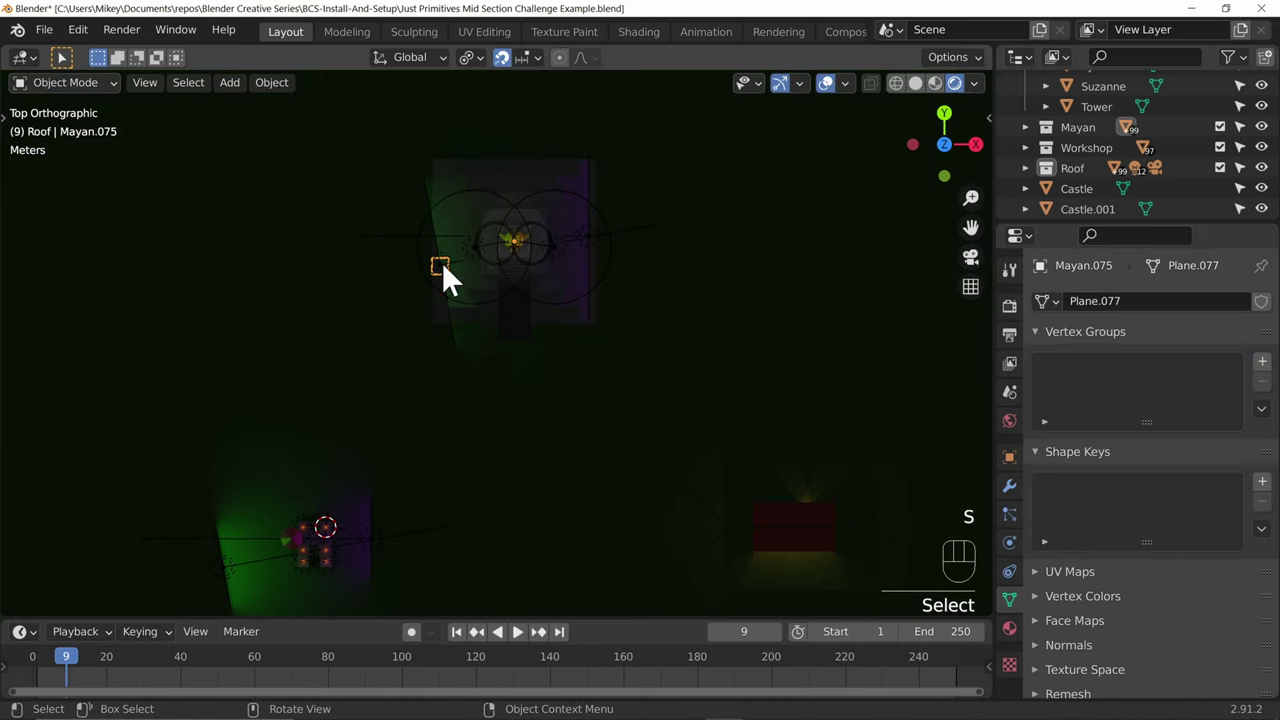
{"action": "key", "text": "ctrl+z"}
{"action": "key", "text": "ctrl+z"}
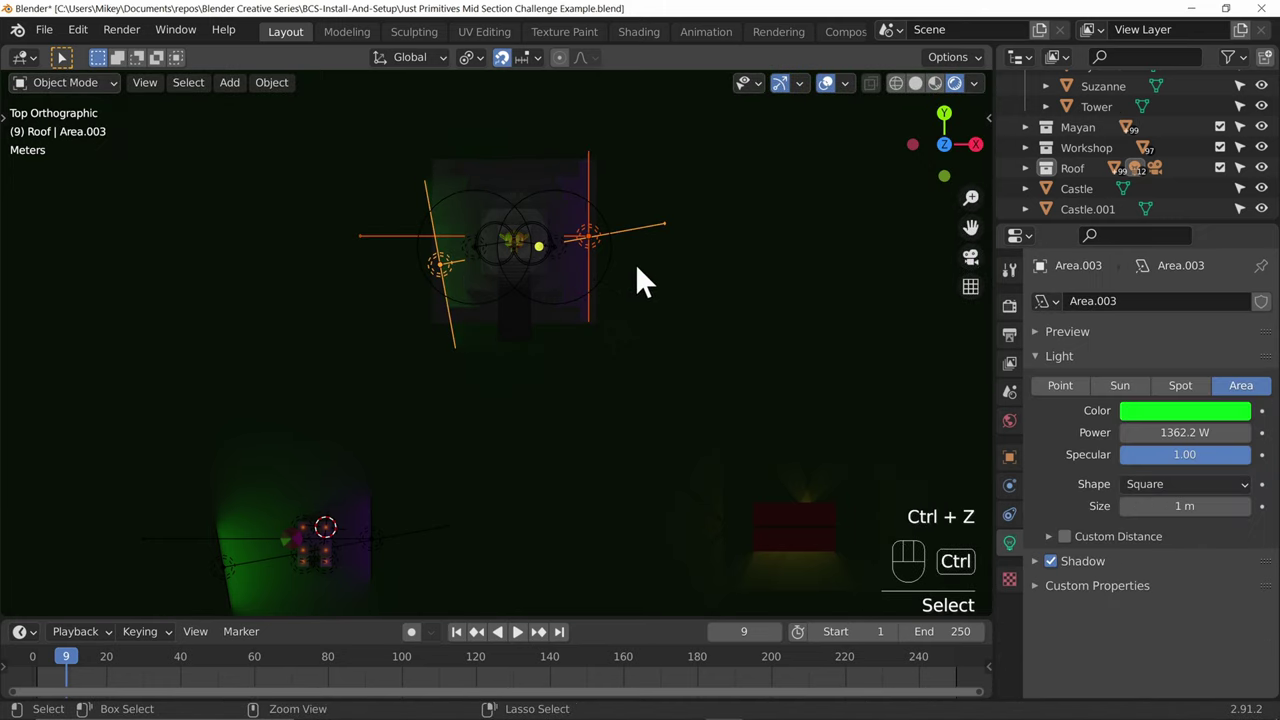
{"action": "left_click", "coordinate": [477, 56]}
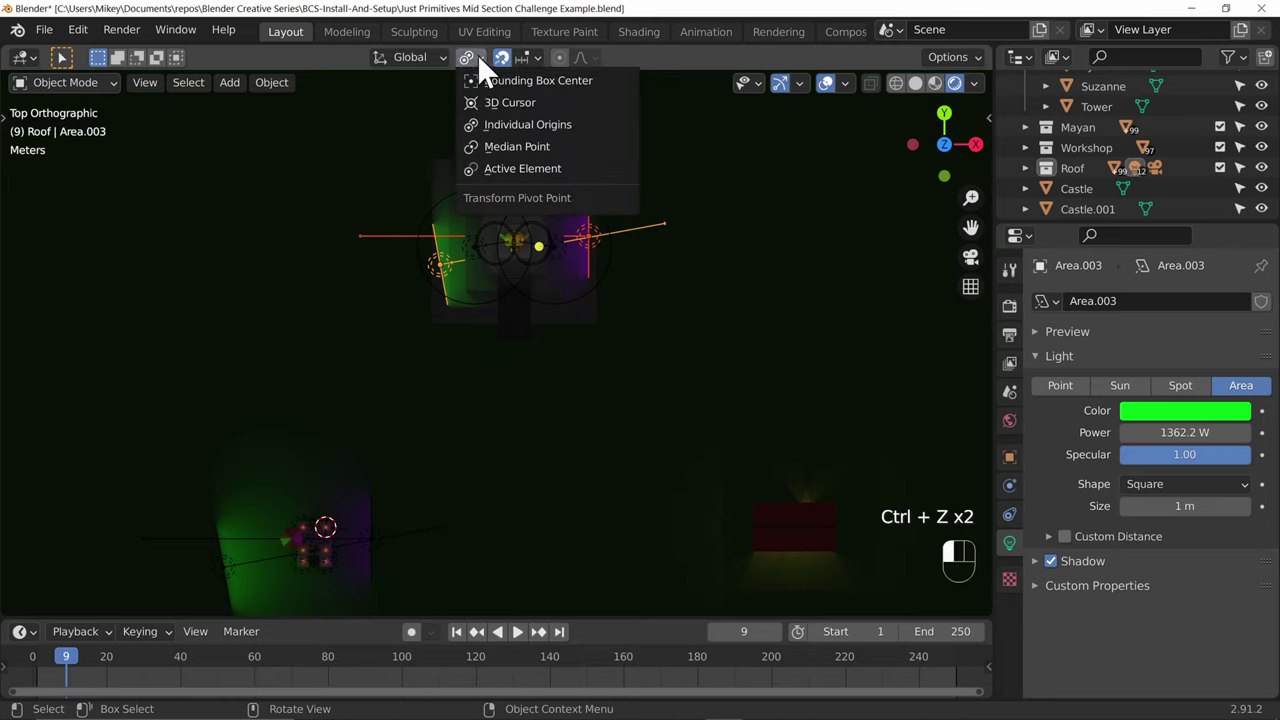
{"action": "left_click", "coordinate": [536, 146]}
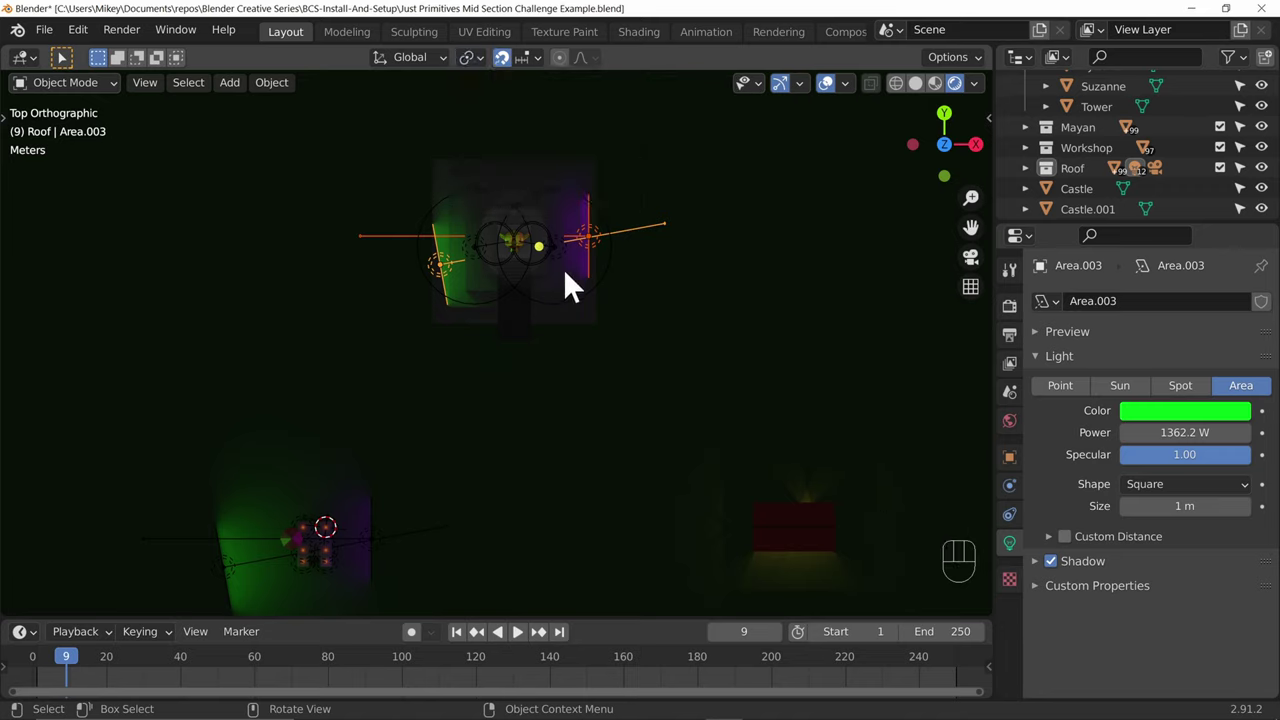
{"action": "key", "text": "s"}
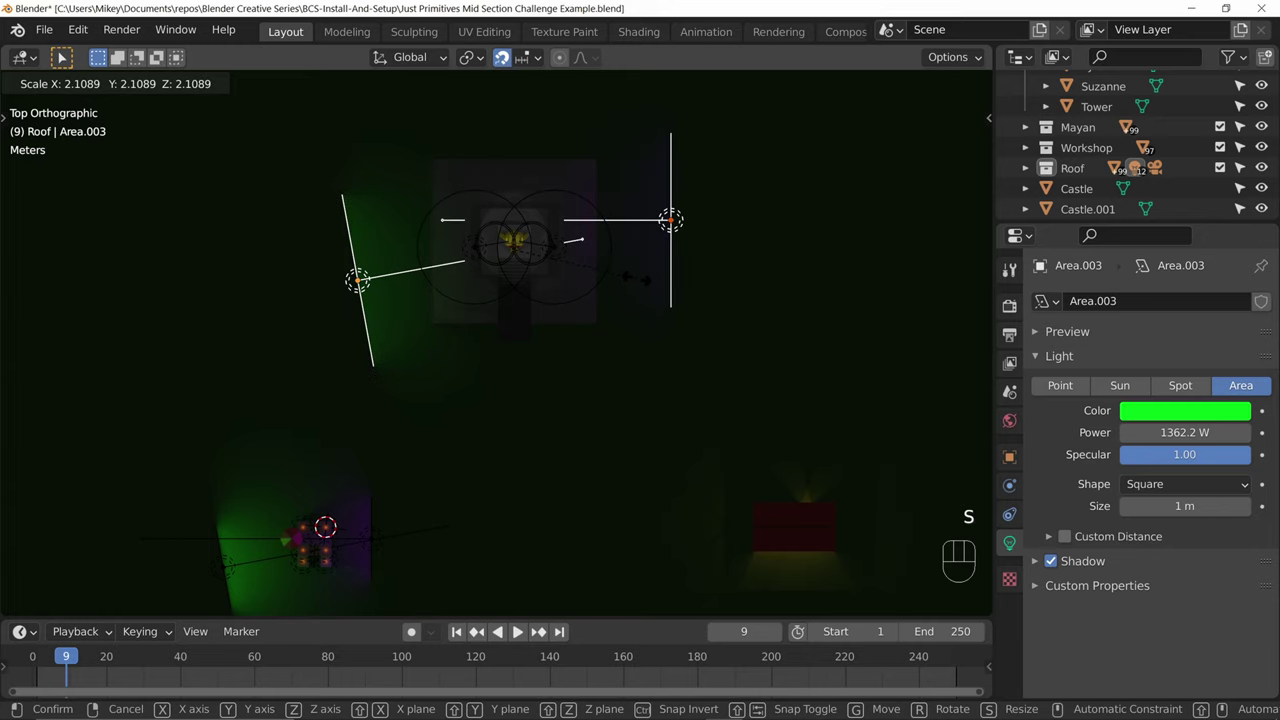
{"action": "left_click", "coordinate": [632, 286]}
Step: Recolour the green pyramid light orange and move it further from the pyramid
{"action": "left_click", "coordinate": [361, 276]}
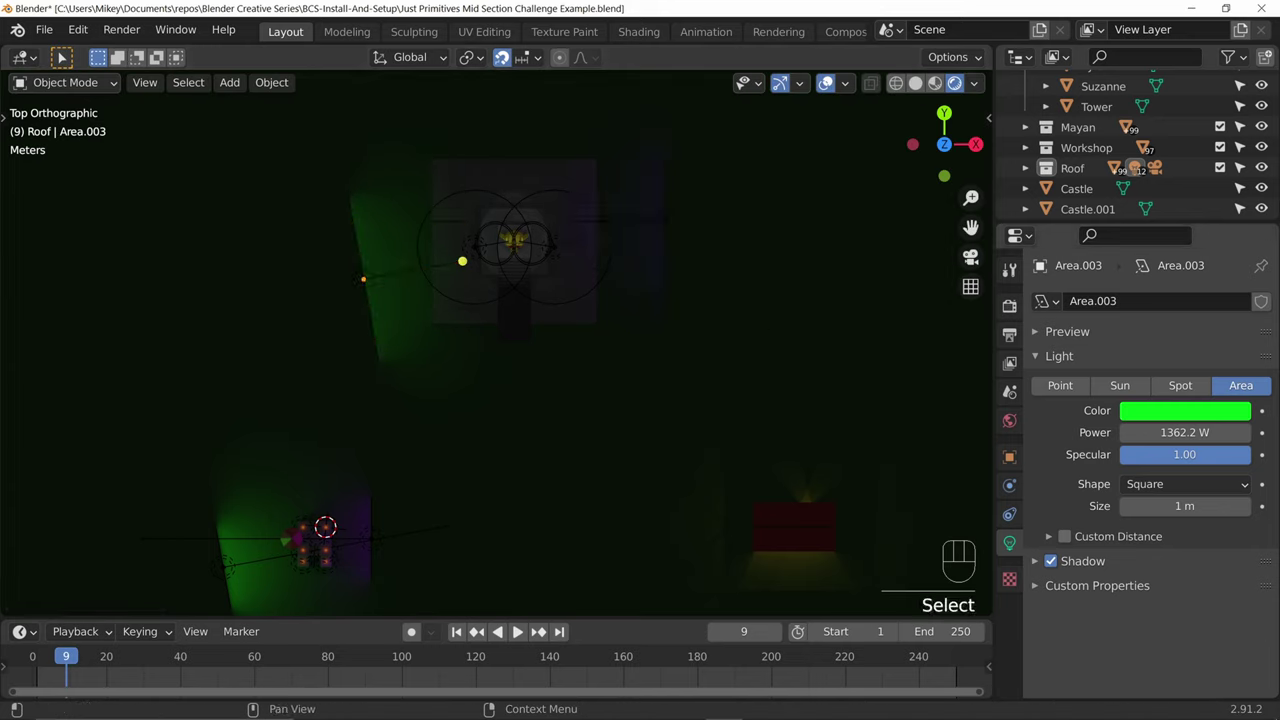
{"action": "left_click", "coordinate": [1130, 410]}
{"action": "left_click_drag", "start_coordinate": [1145, 215], "coordinate": [1062, 310]}
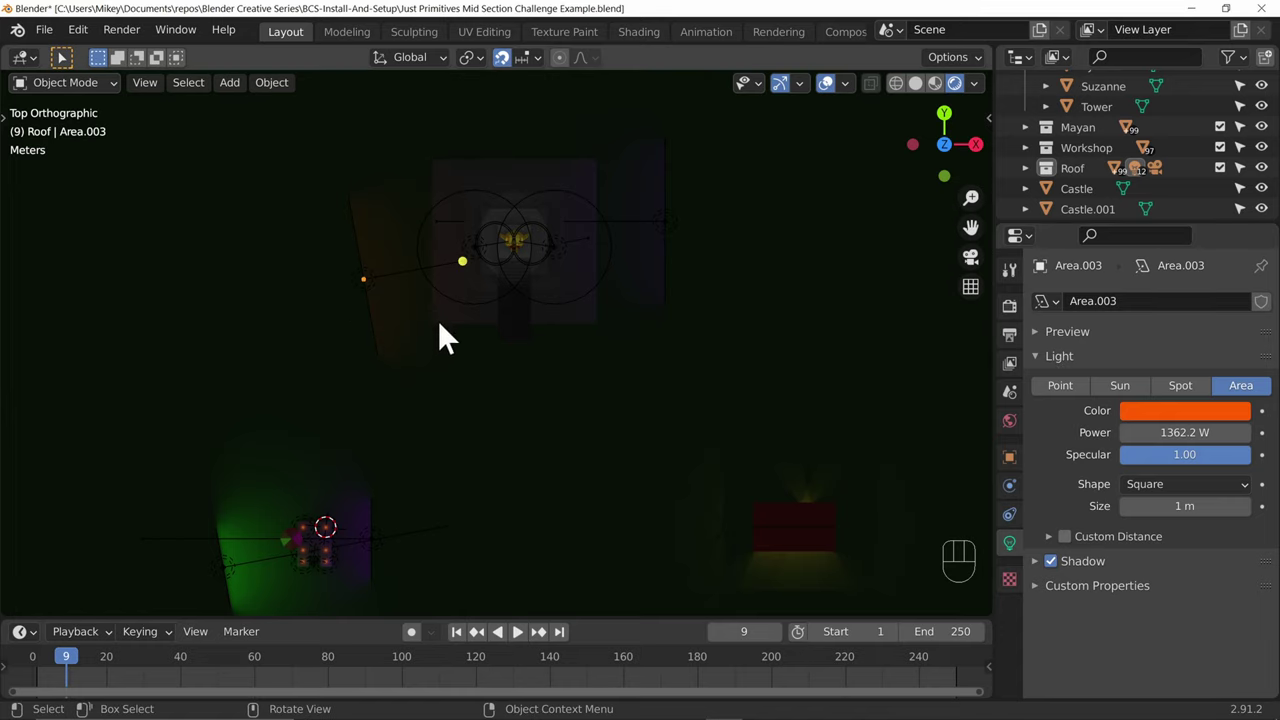
{"action": "left_click", "coordinate": [363, 280]}
{"action": "key", "text": "g"}
{"action": "key", "text": "g"}
{"action": "left_click", "coordinate": [357, 301]}
Step: Set the orange light's power to 2000 W, then raise it to 5000 W
{"action": "left_click", "coordinate": [1160, 432]}
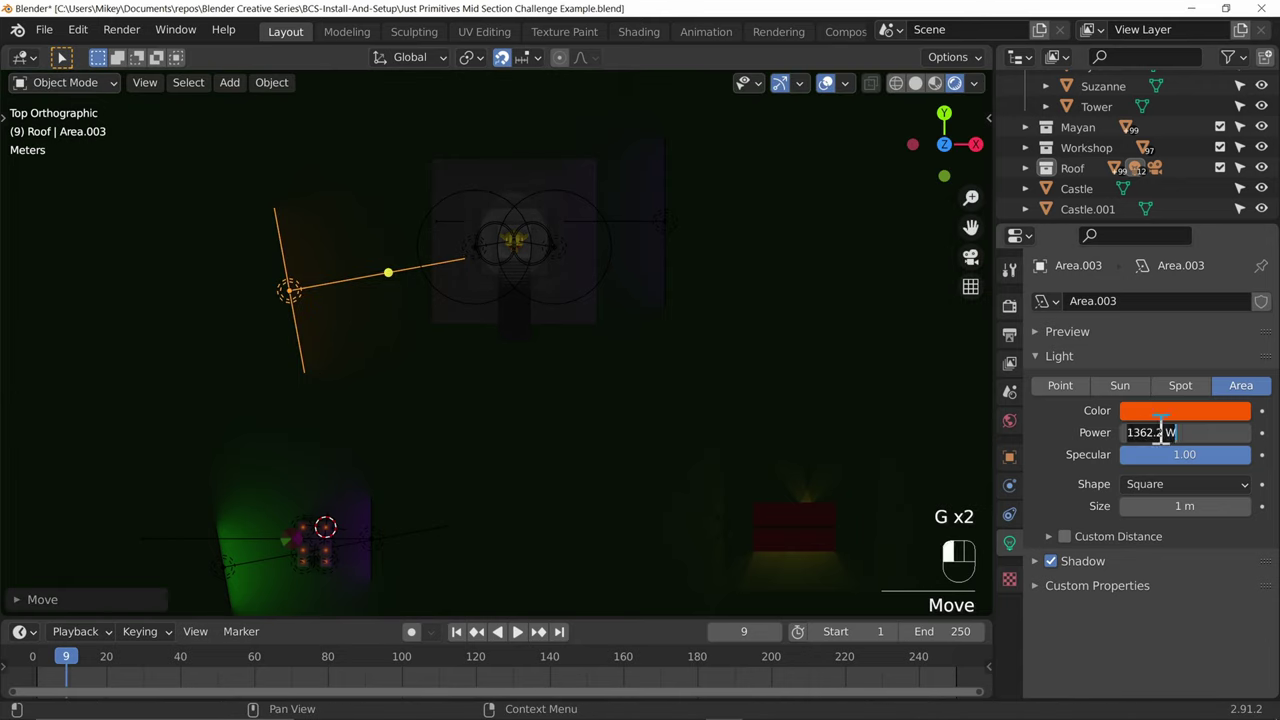
{"action": "type", "text": "2000"}
{"action": "key", "text": "Return"}
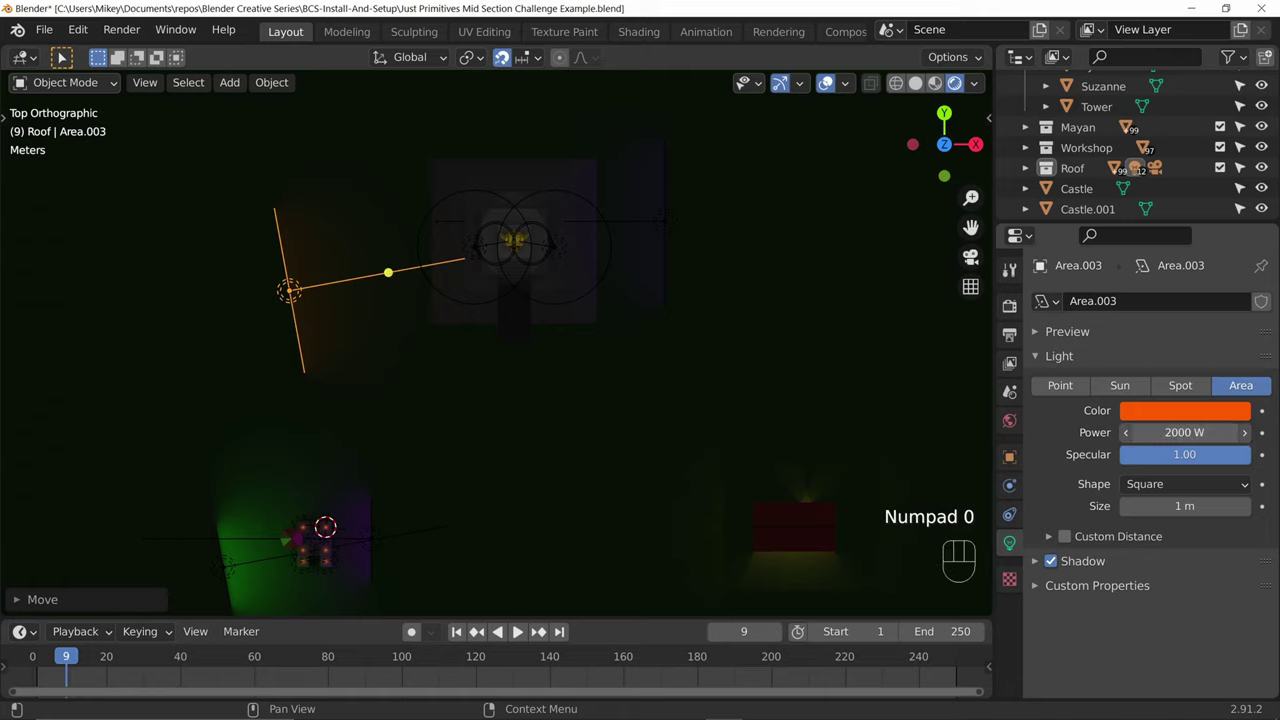
{"action": "left_click", "coordinate": [1183, 432]}
{"action": "type", "text": "5000."}
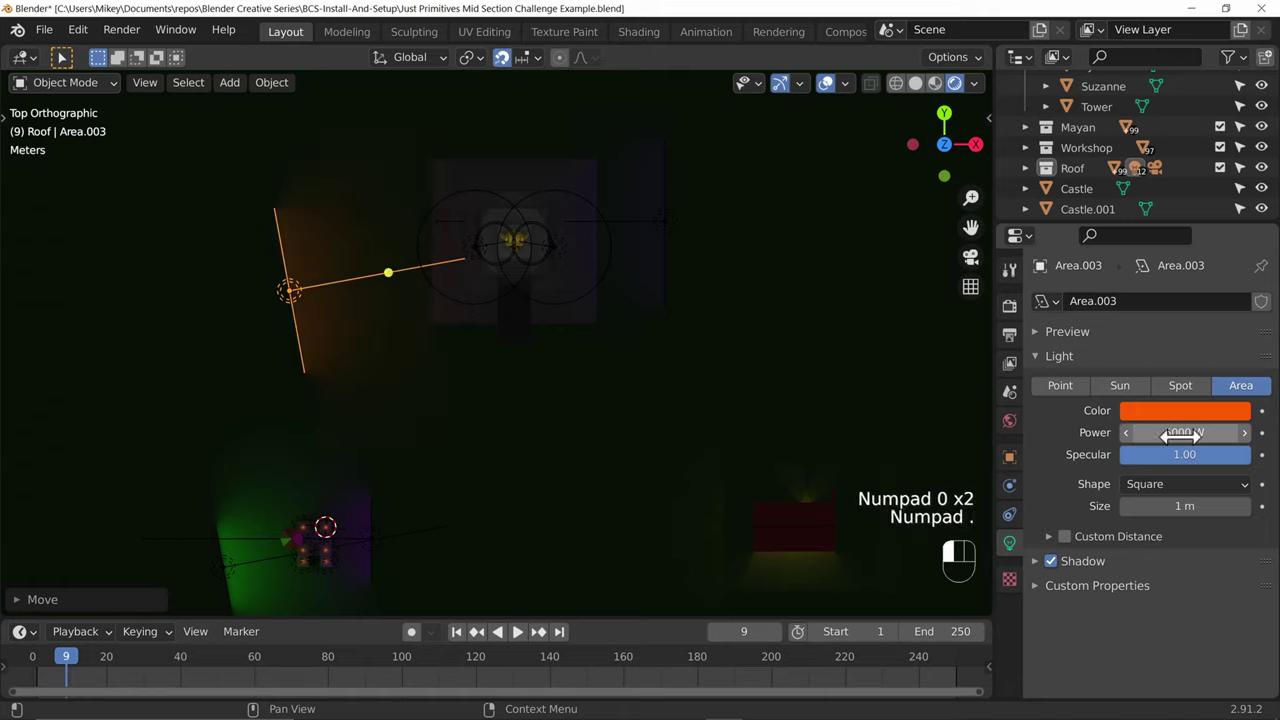
{"action": "key", "text": "Return"}
Step: Turn the purple pyramid light (Area.002) blue at 5000 W and view it in perspective
{"action": "left_click", "coordinate": [663, 219]}
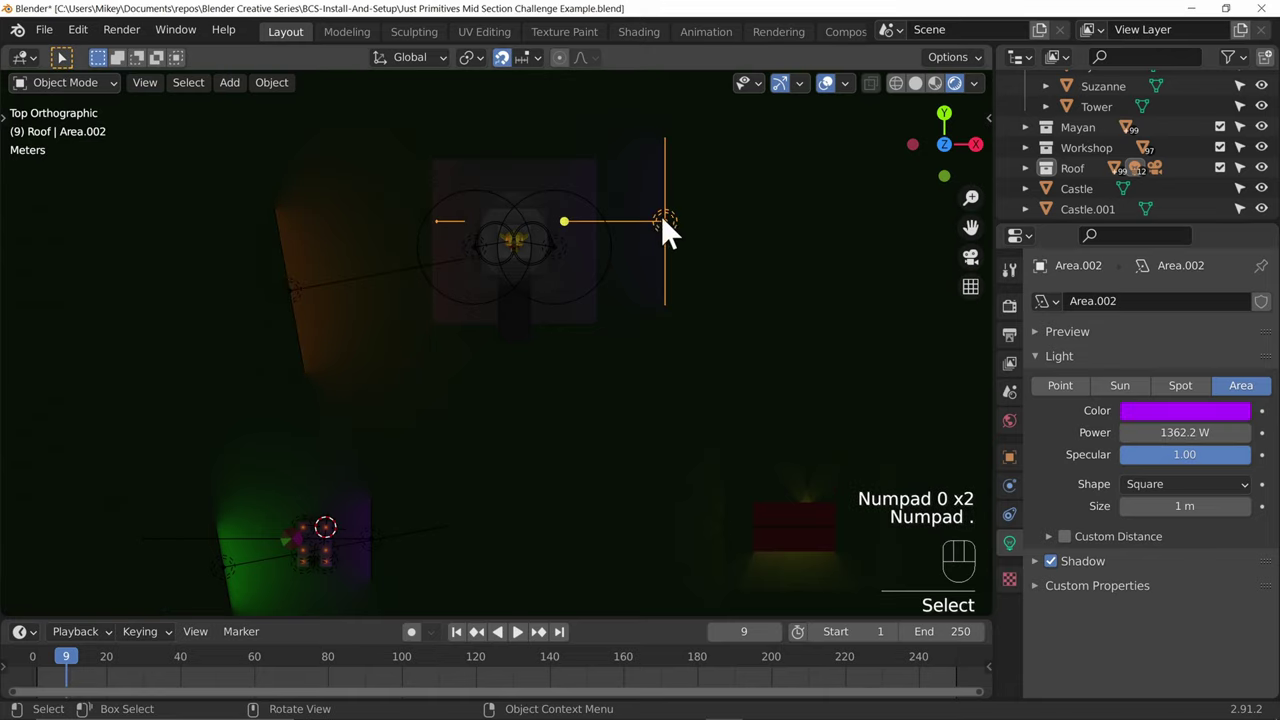
{"action": "left_click", "coordinate": [1175, 410]}
{"action": "left_click_drag", "start_coordinate": [1151, 171], "coordinate": [1193, 154]}
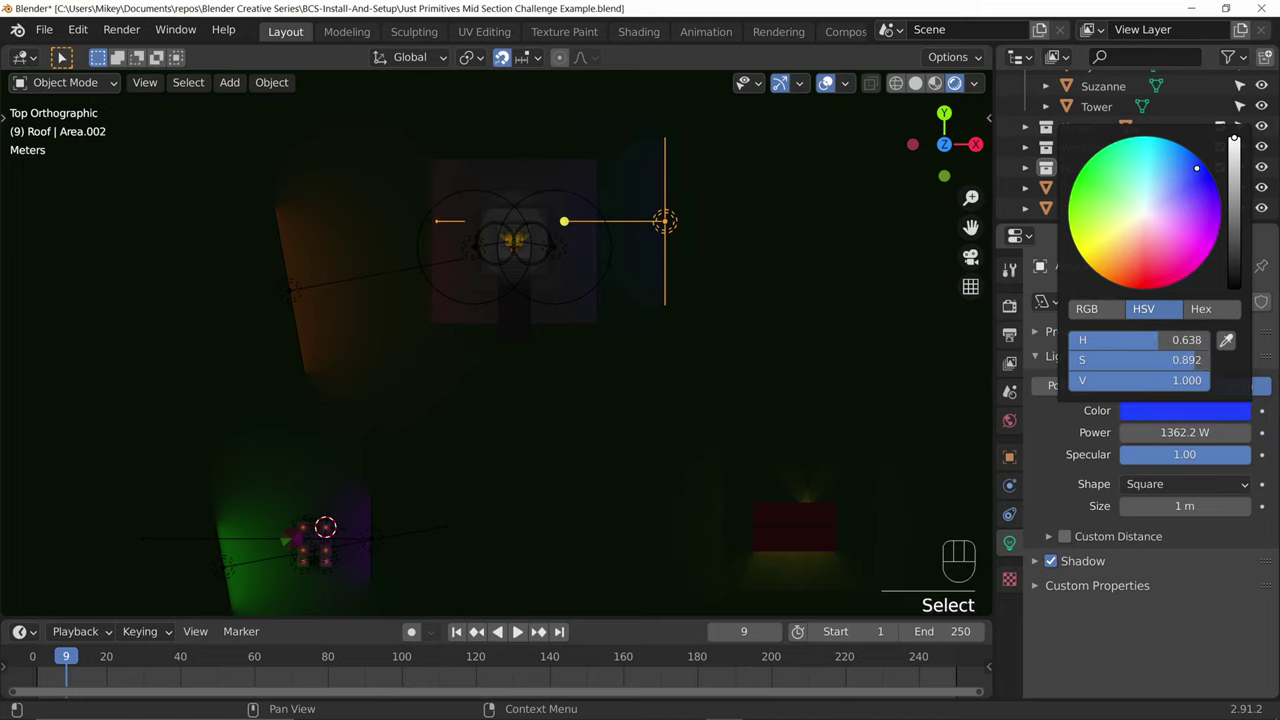
{"action": "left_click", "coordinate": [1183, 432]}
{"action": "type", "text": "5000"}
{"action": "key", "text": "Return"}
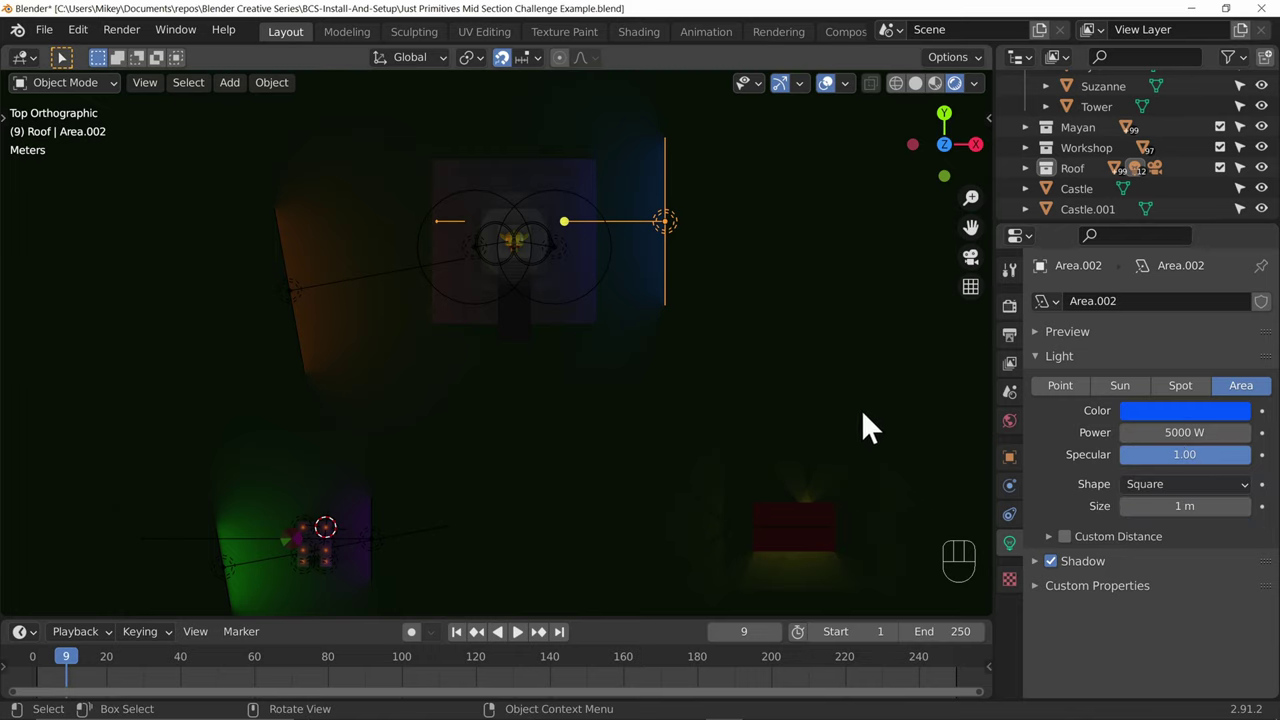
{"action": "middle_click_drag", "start_coordinate": [729, 405], "coordinate": [629, 348]}
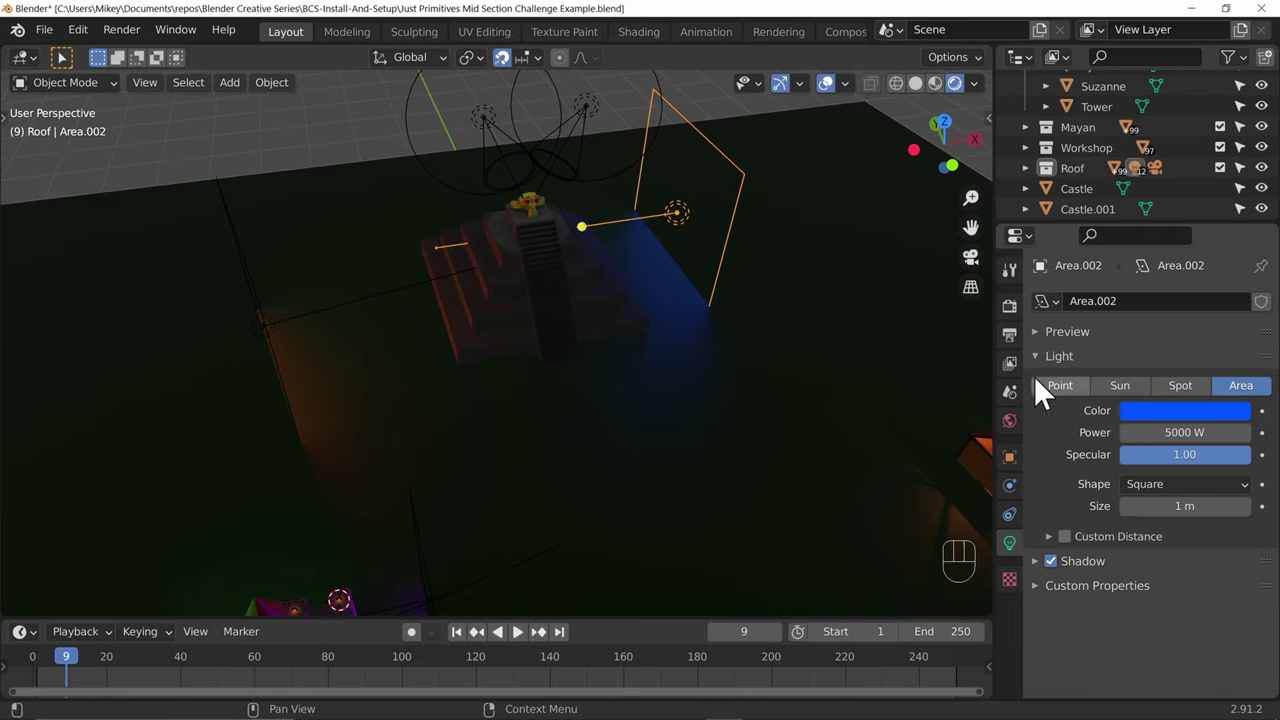
Step: Give the left area light Area.003 a warm orange colour
{"action": "left_click", "coordinate": [262, 324]}
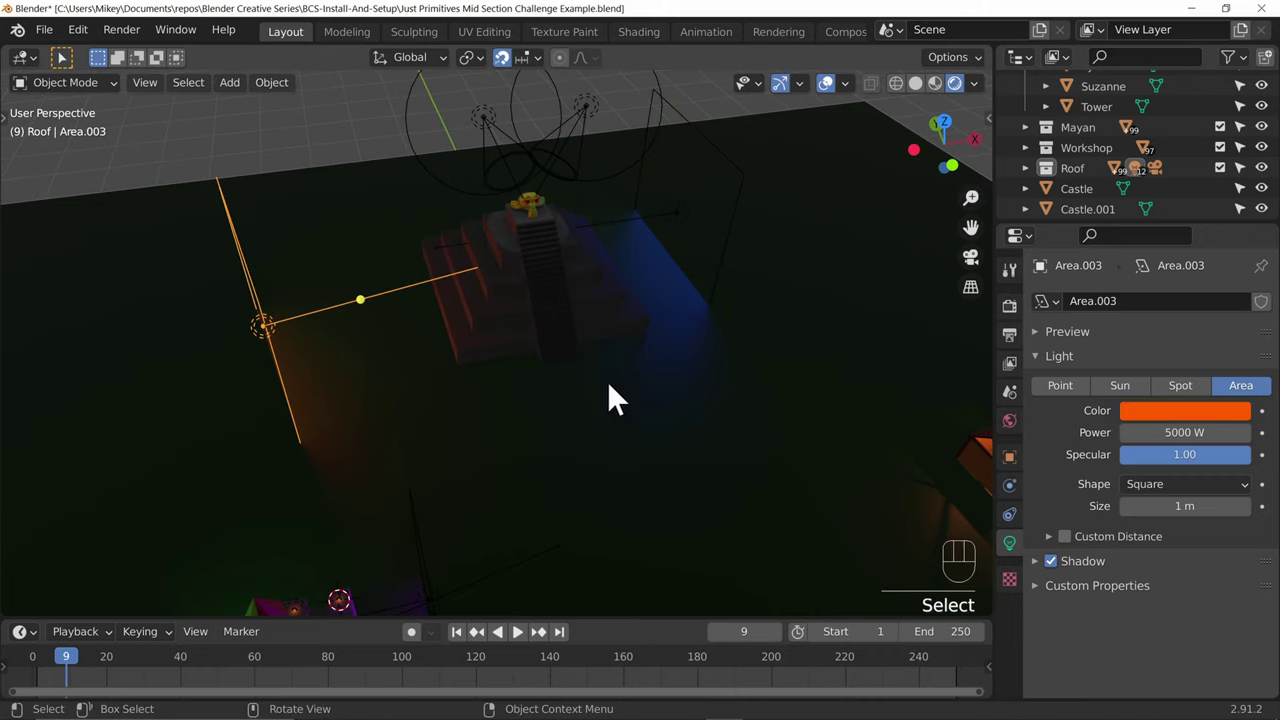
{"action": "left_click", "coordinate": [1185, 411]}
{"action": "left_click_drag", "start_coordinate": [1126, 258], "coordinate": [1100, 268]}
Step: Tilt the orange light toward the pyramid and look through the scene camera
{"action": "key", "text": "KP_3"}
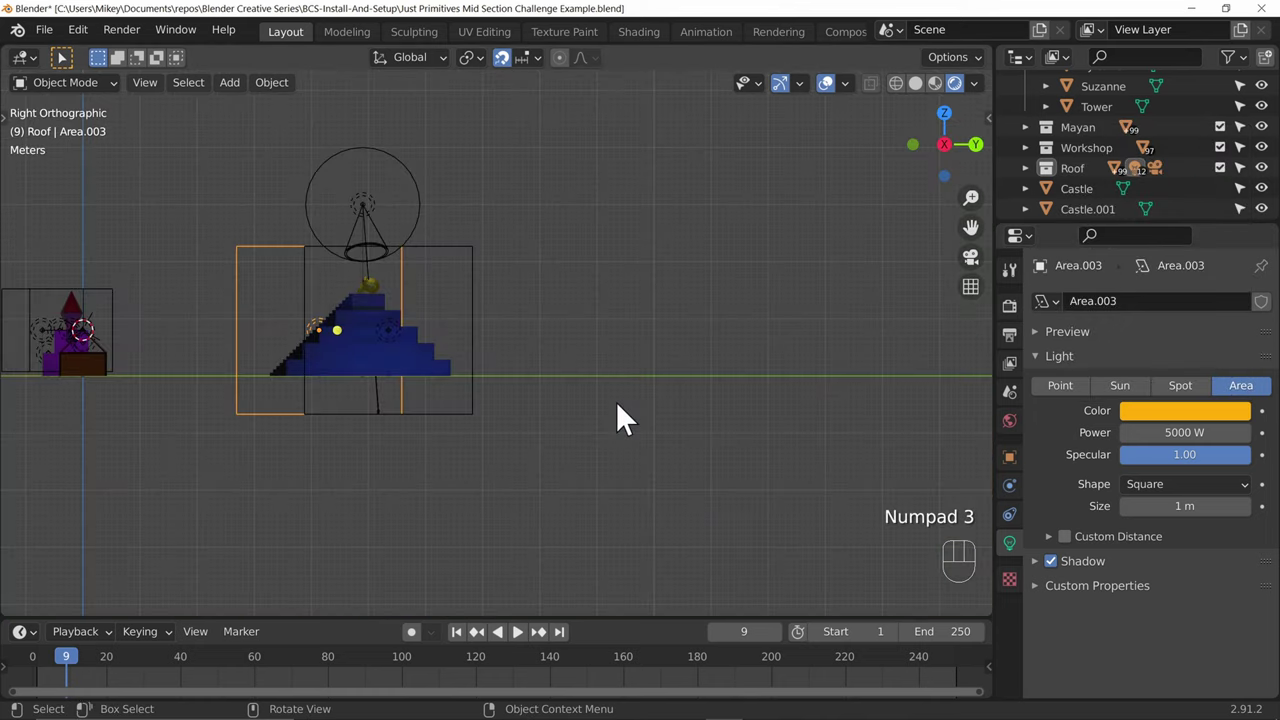
{"action": "key", "text": "KP_1"}
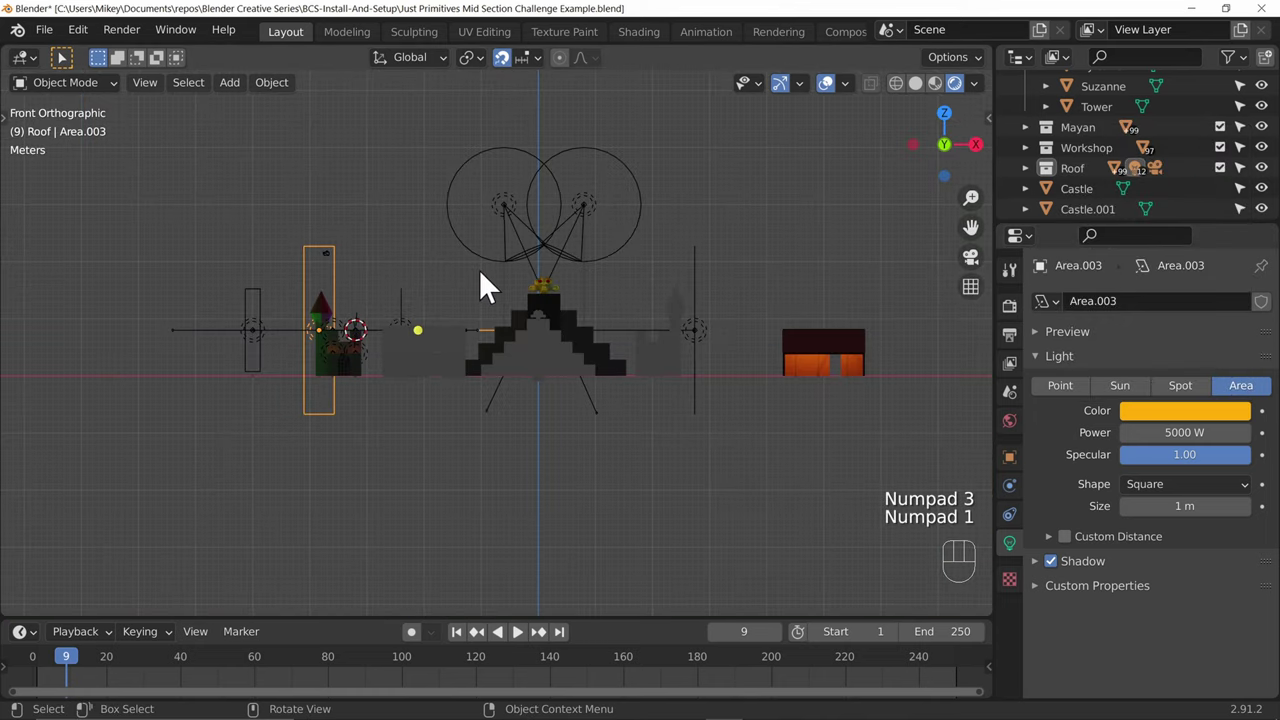
{"action": "key", "text": "r"}
{"action": "left_click", "coordinate": [501, 319]}
{"action": "middle_click_drag", "start_coordinate": [447, 445], "coordinate": [755, 453]}
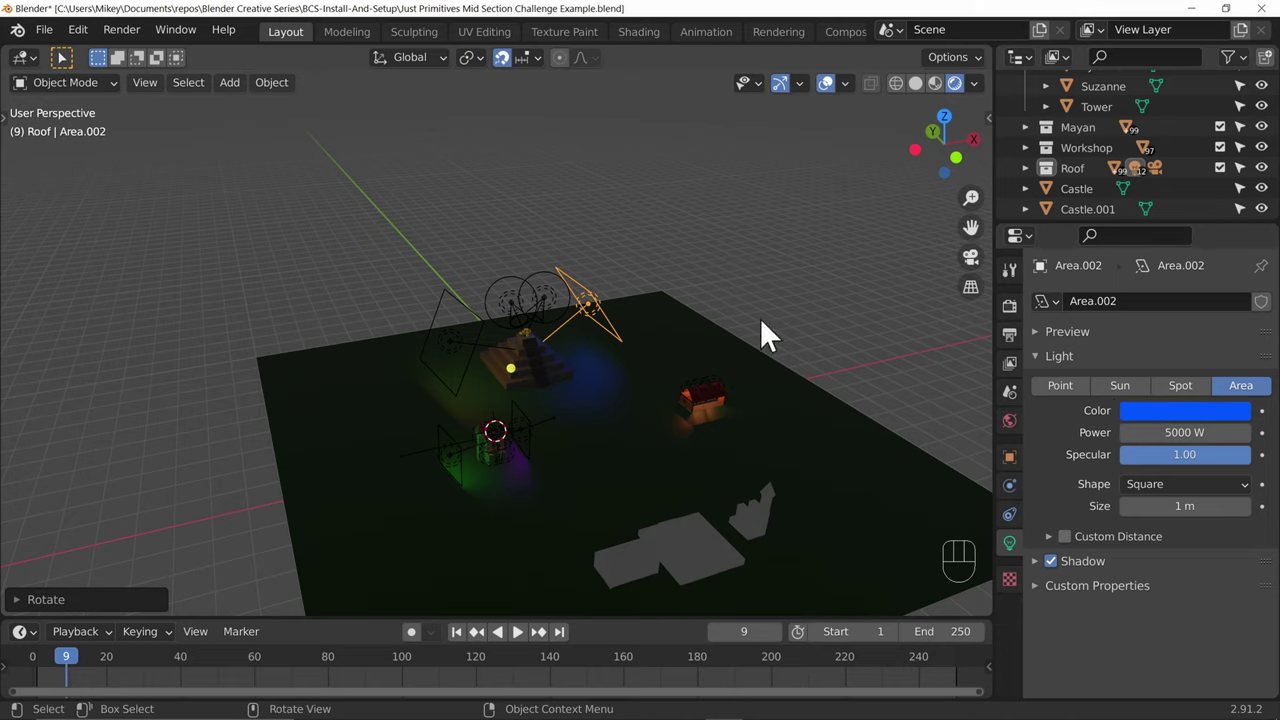
{"action": "scroll", "coordinate": [615, 480], "scroll_direction": "up", "scroll_amount": 5}
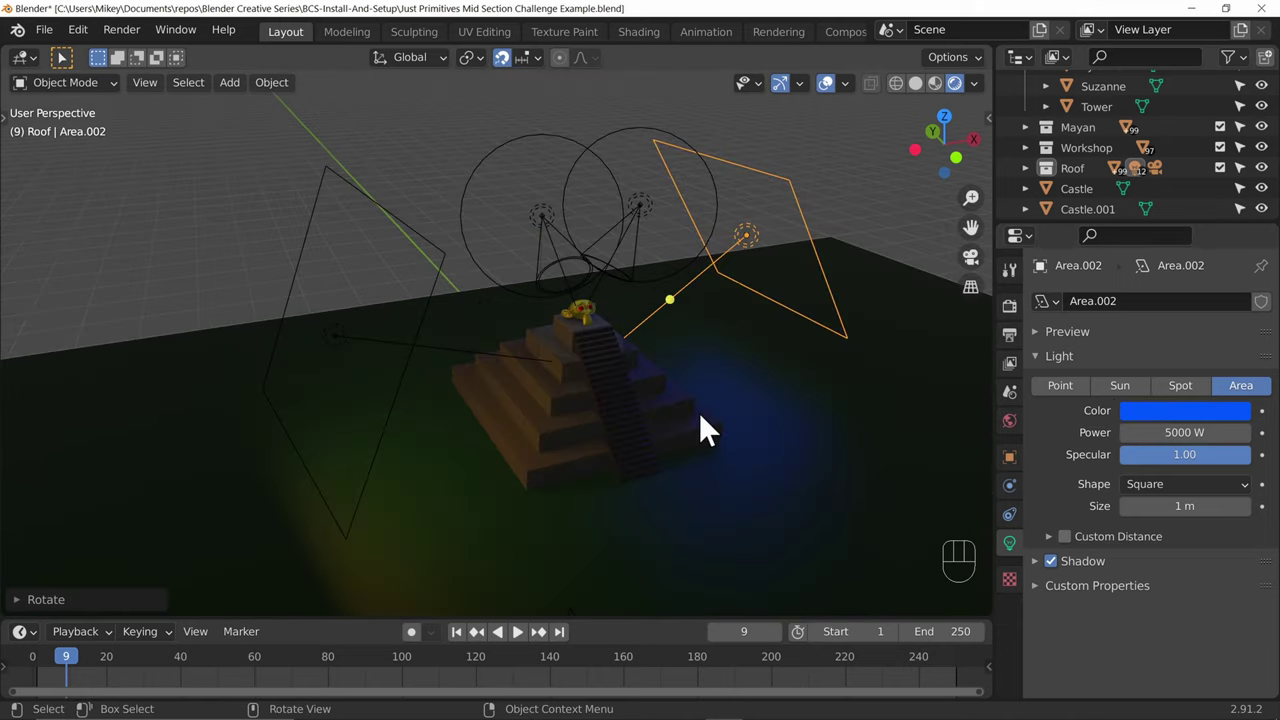
{"action": "key", "text": "KP_0"}
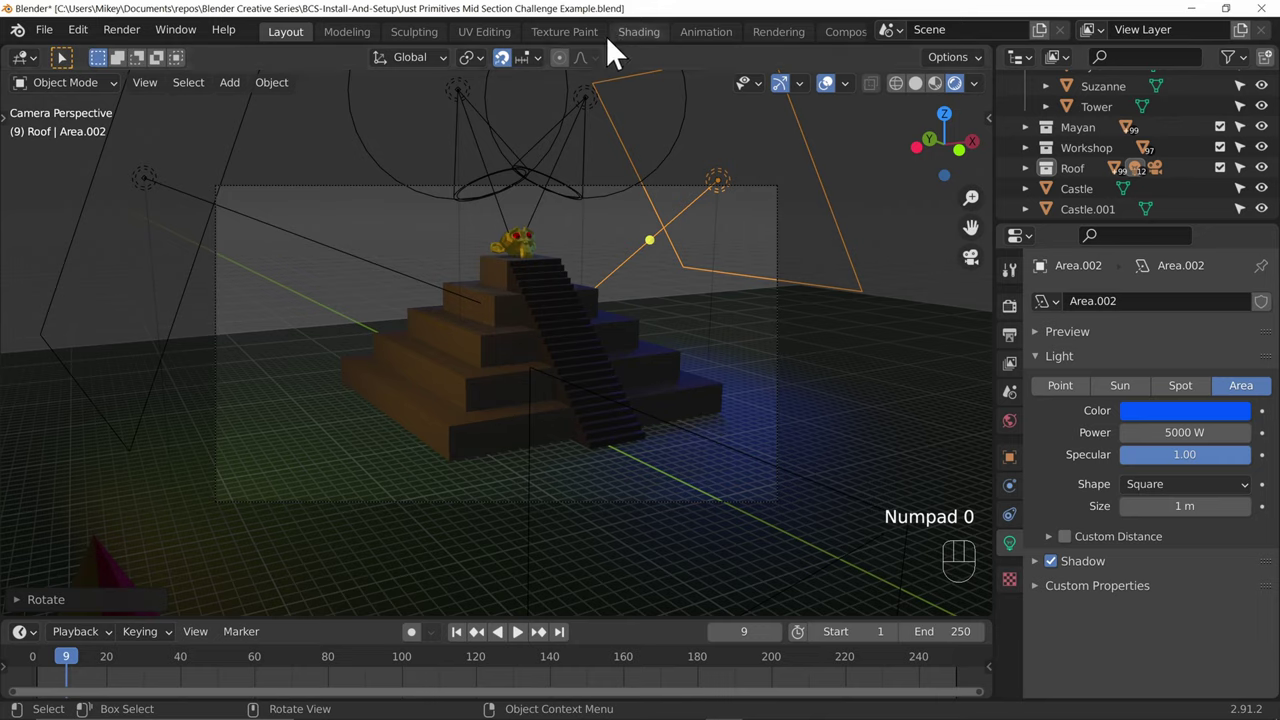
Step: Render the pyramid into Slot 1, then step the render view to empty slots
{"action": "key", "text": "F12"}
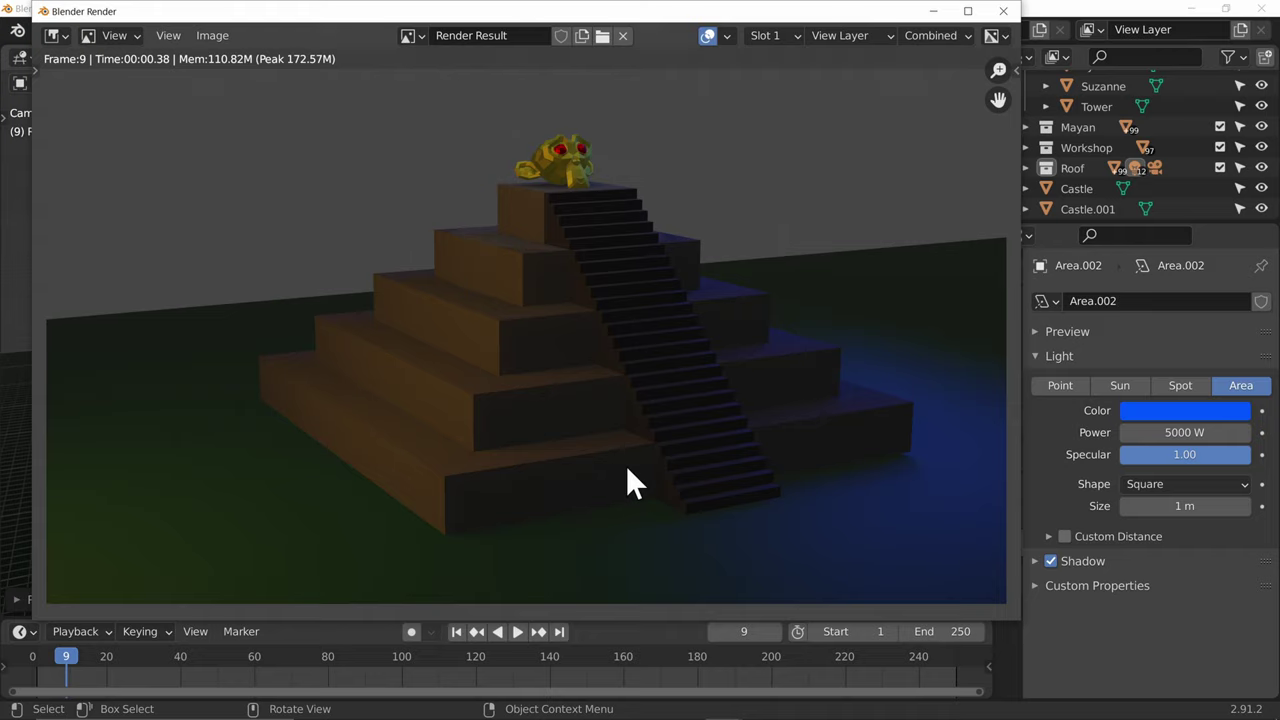
{"action": "left_click", "coordinate": [778, 38]}
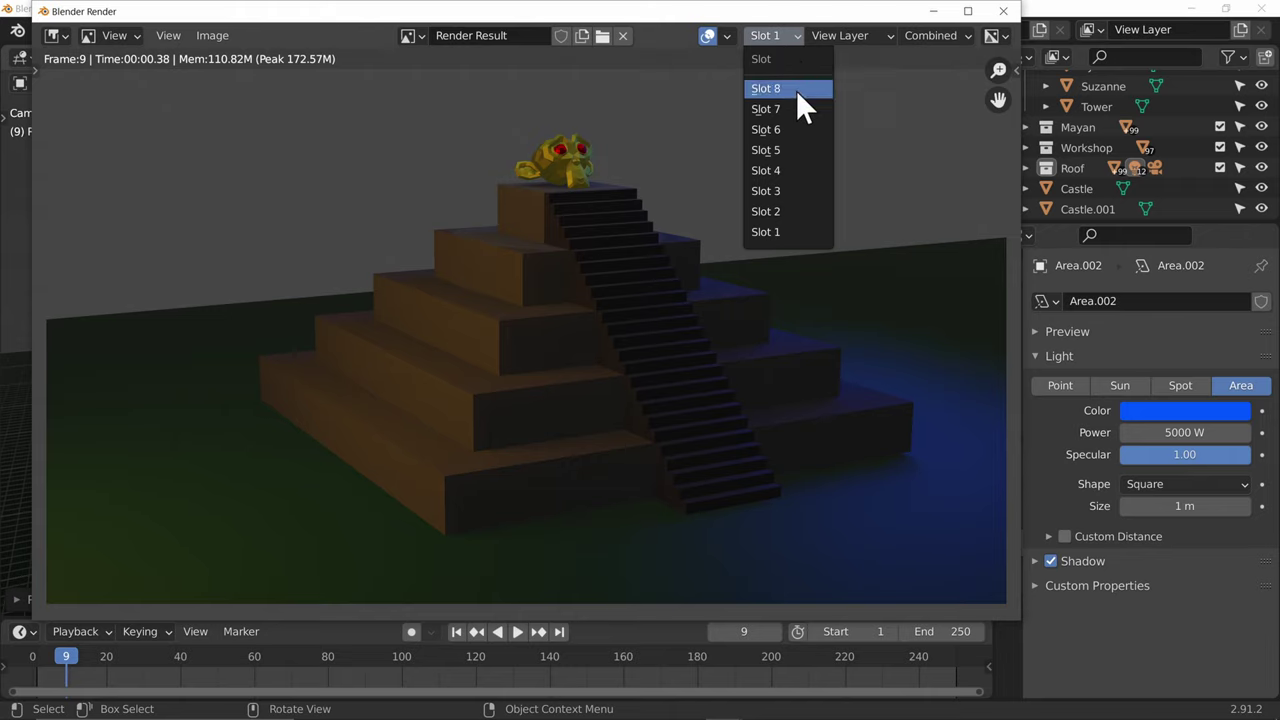
{"action": "key", "text": "Escape"}
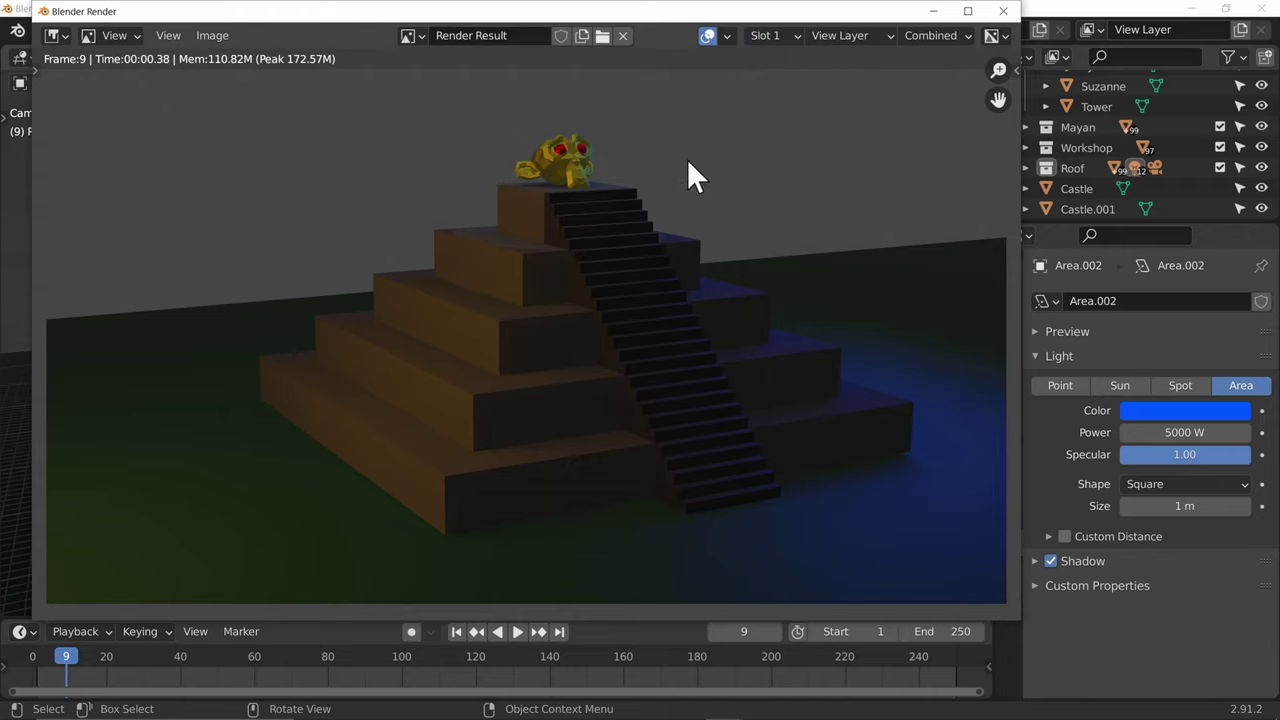
{"action": "key", "text": "j"}
{"action": "key", "text": "j"}
{"action": "key", "text": "j"}
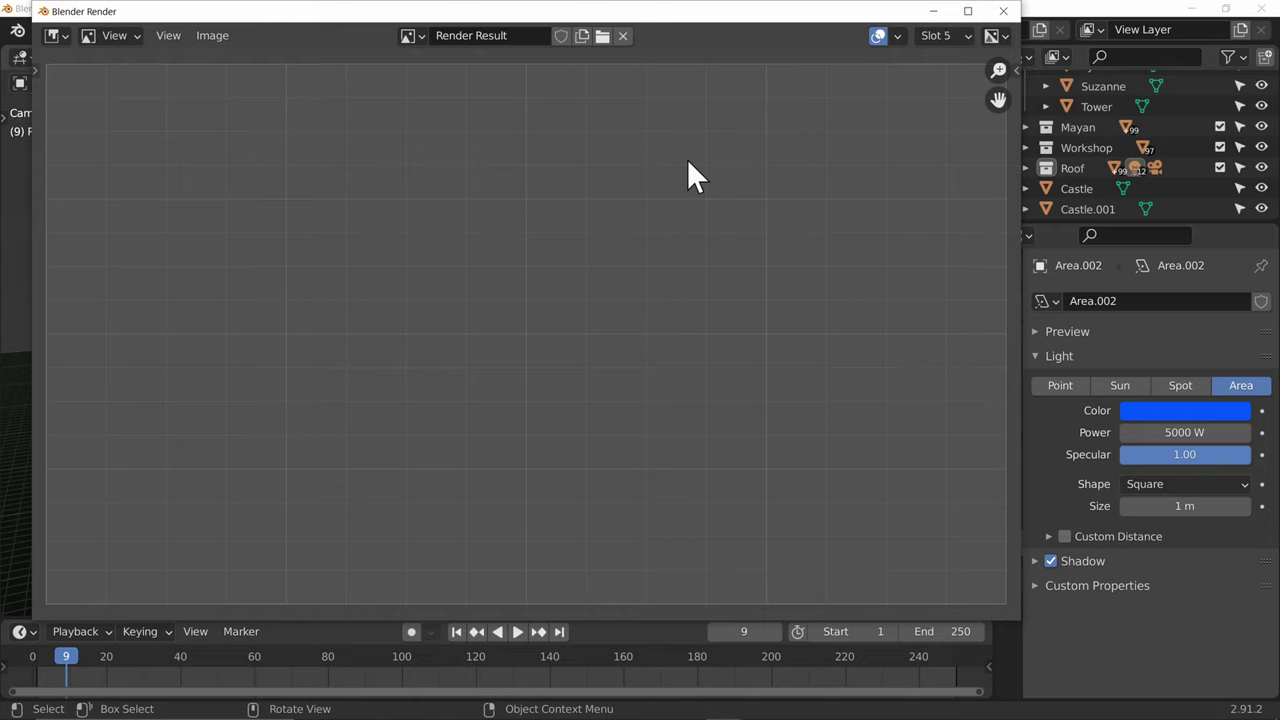
{"action": "key", "text": "j"}
{"action": "key", "text": "j"}
Step: Walk the camera around to the pyramid's other side and render that view
{"action": "left_click", "coordinate": [930, 10]}
{"action": "key", "text": "KP_0"}
{"action": "key", "text": "KP_0"}
{"action": "key", "text": "shift+grave"}
{"action": "key", "text": "d"}
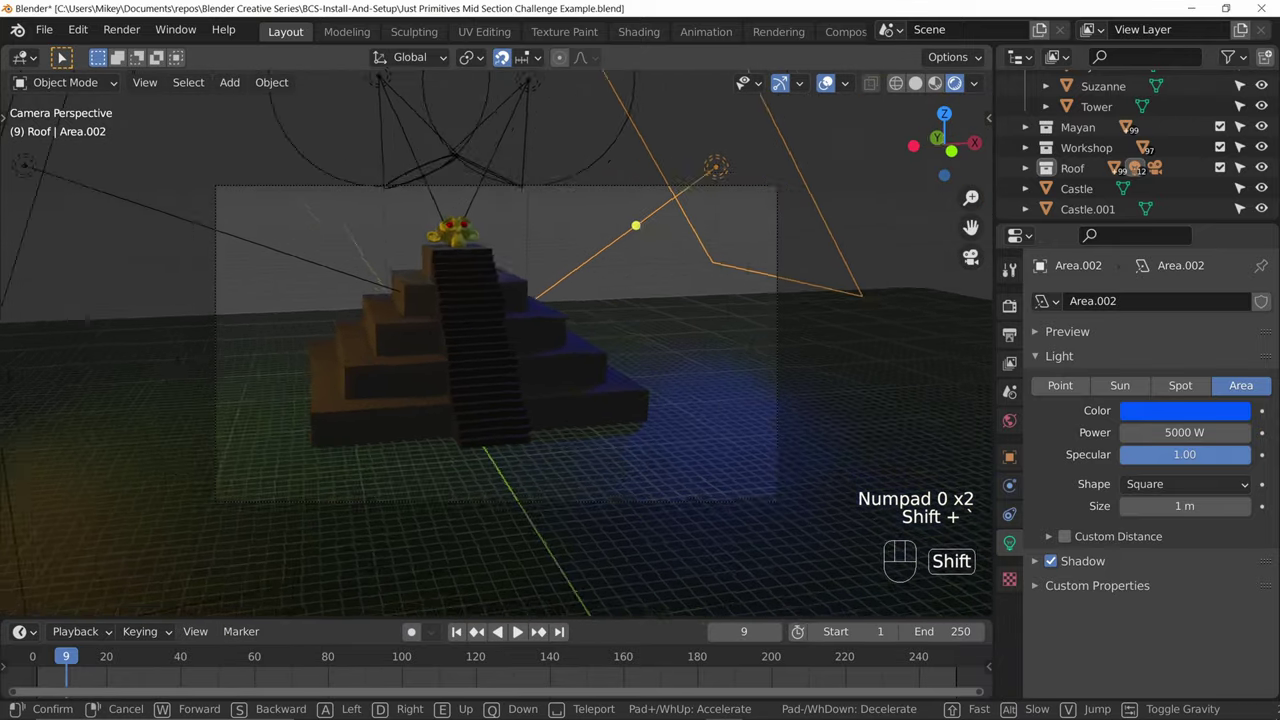
{"action": "left_click", "coordinate": [496, 342]}
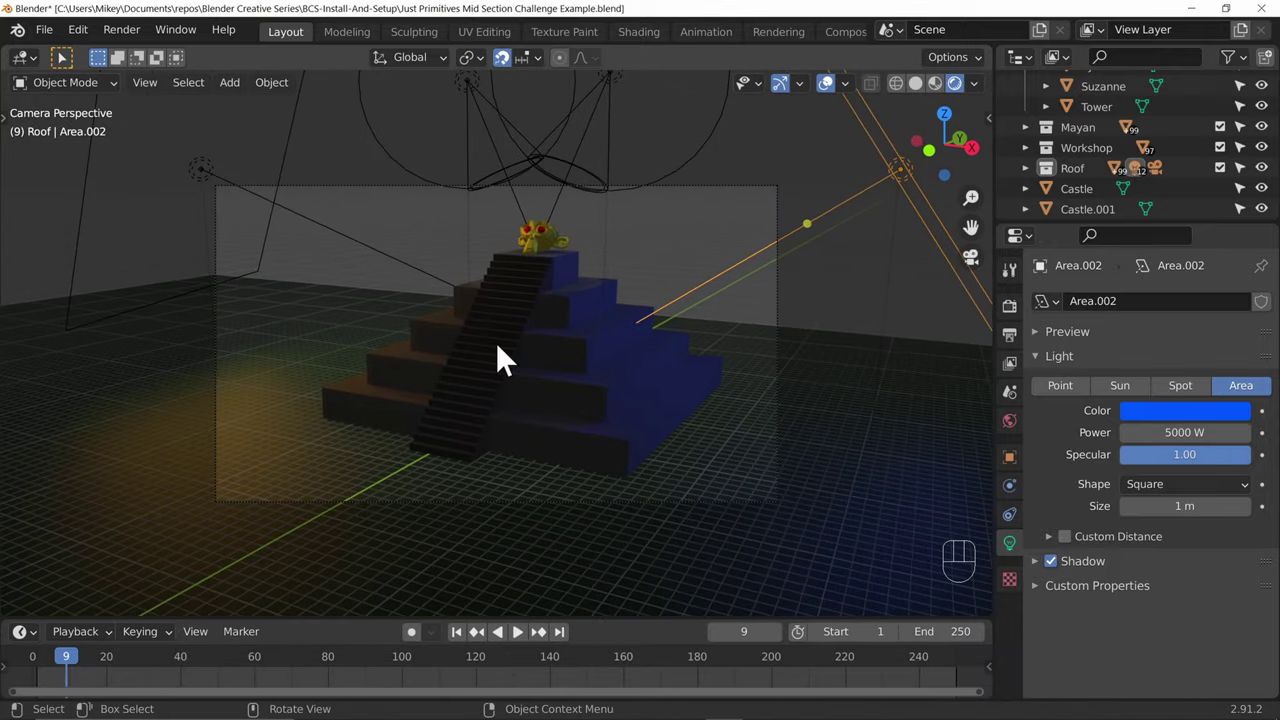
{"action": "key", "text": "F12"}
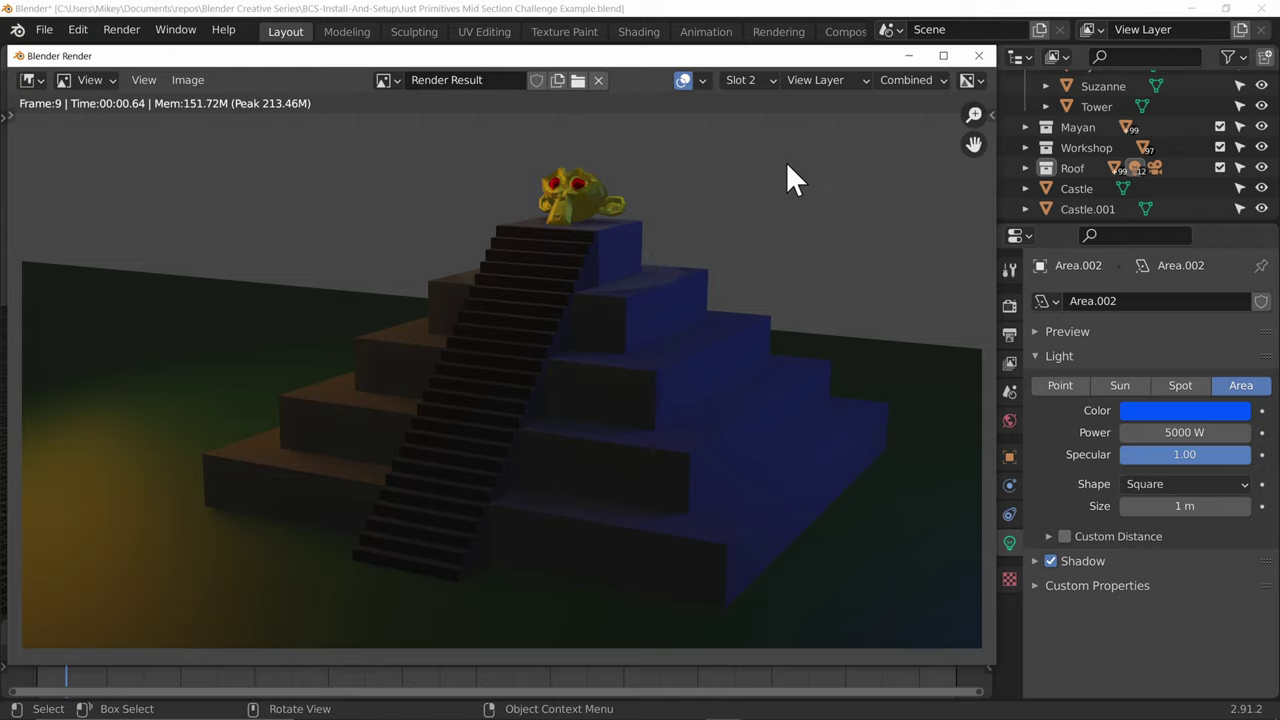
Step: Compare the Slot 1 and Slot 2 pyramid renders by toggling between them
{"action": "left_click", "coordinate": [753, 86]}
{"action": "left_click", "coordinate": [757, 280]}
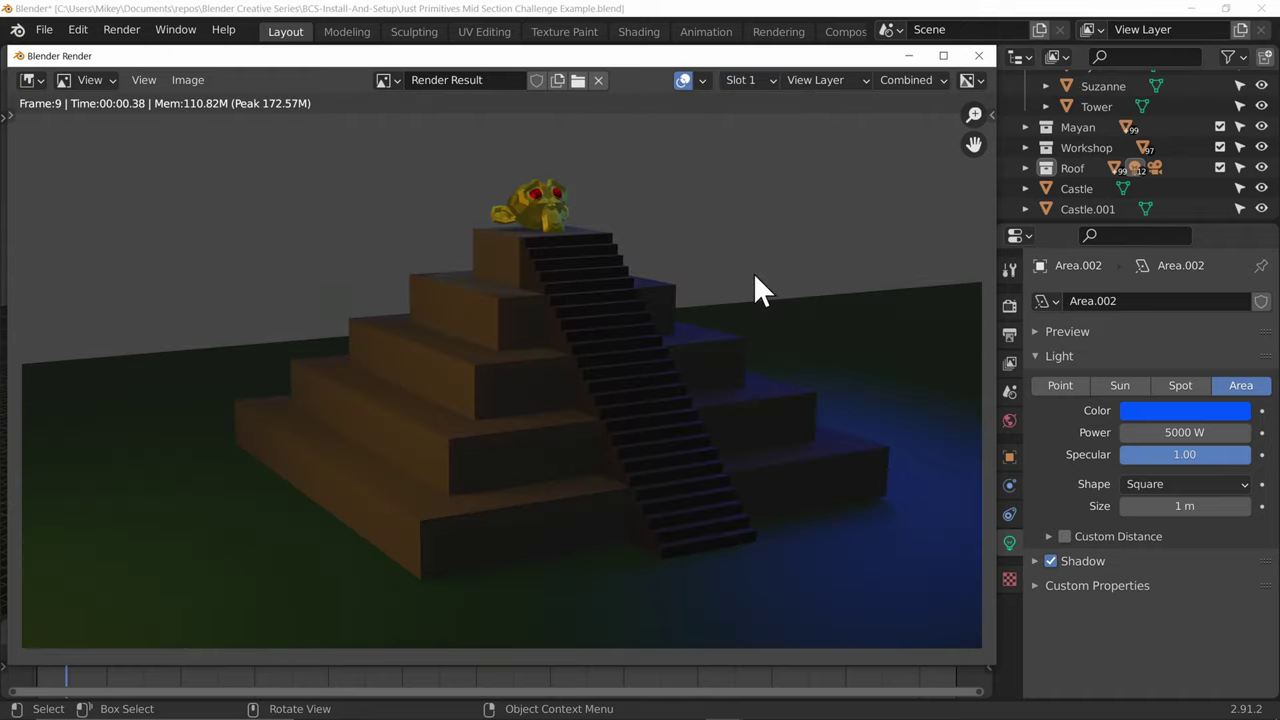
{"action": "key", "text": "j"}
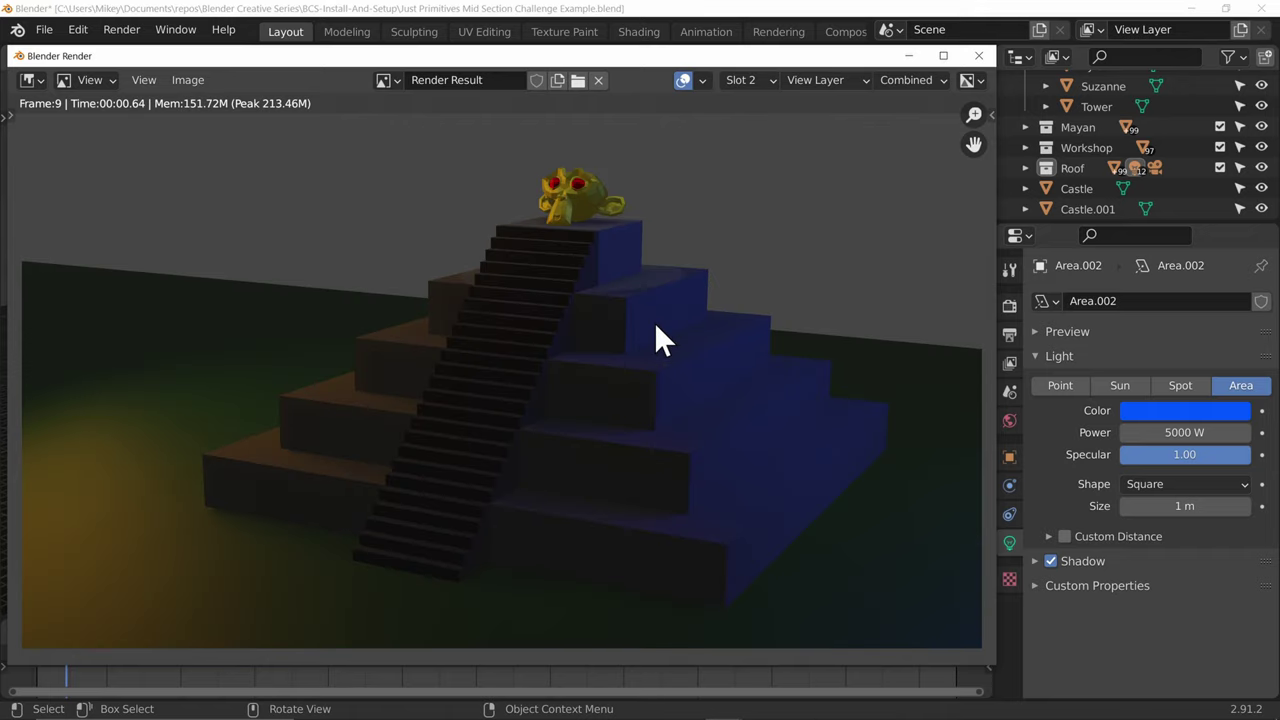
{"action": "key", "text": "j"}
{"action": "key", "text": "j"}
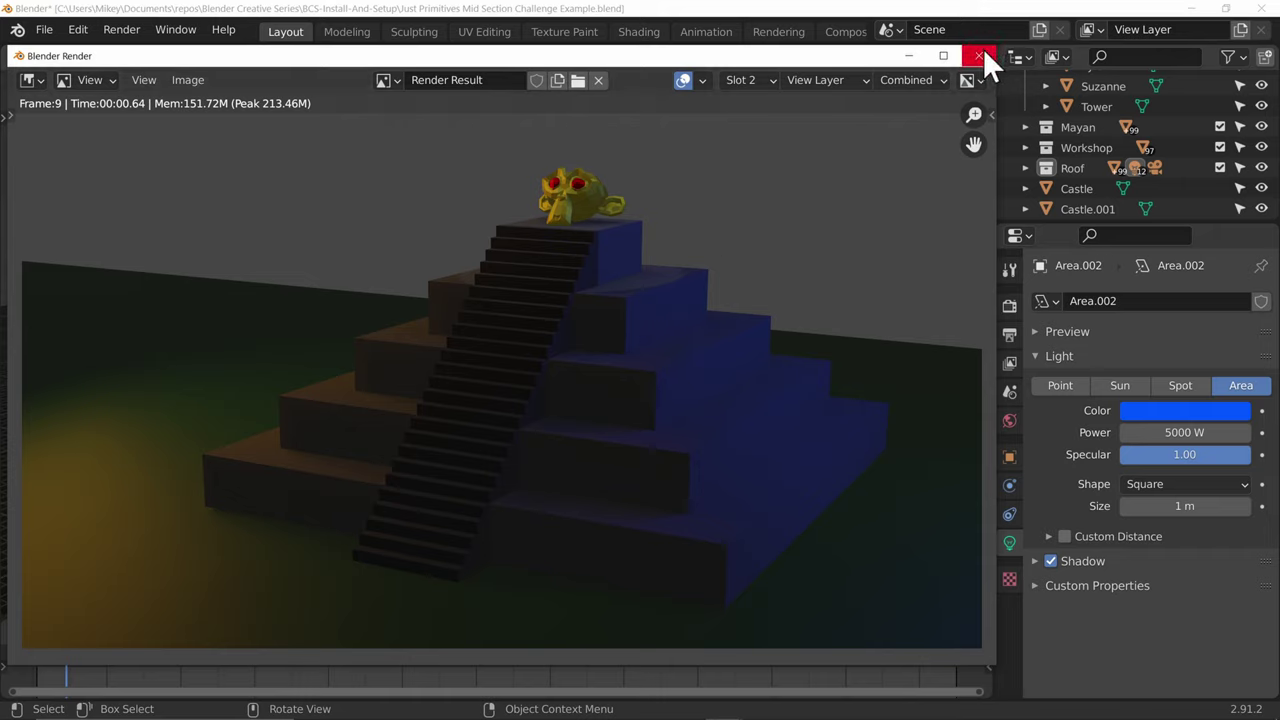
Step: Save the render under the name Mayan, replacing Castle, in JPEG format
{"action": "left_click", "coordinate": [186, 79]}
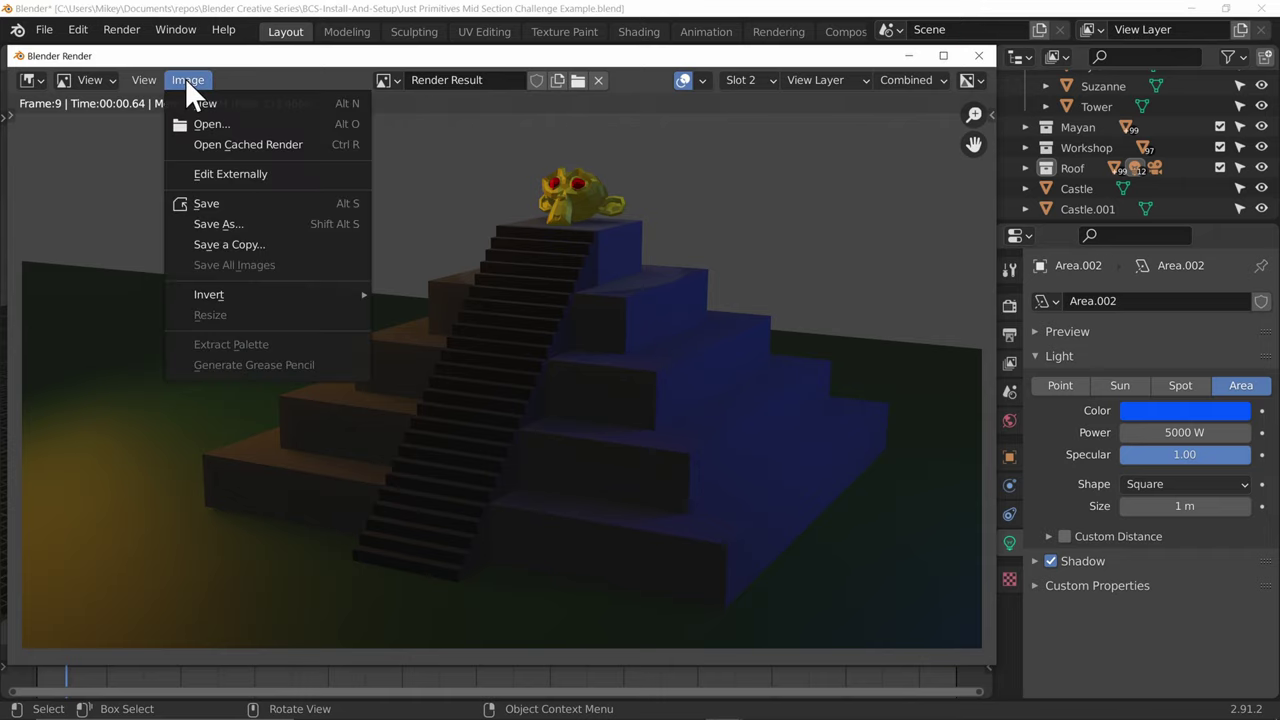
{"action": "left_click", "coordinate": [262, 226]}
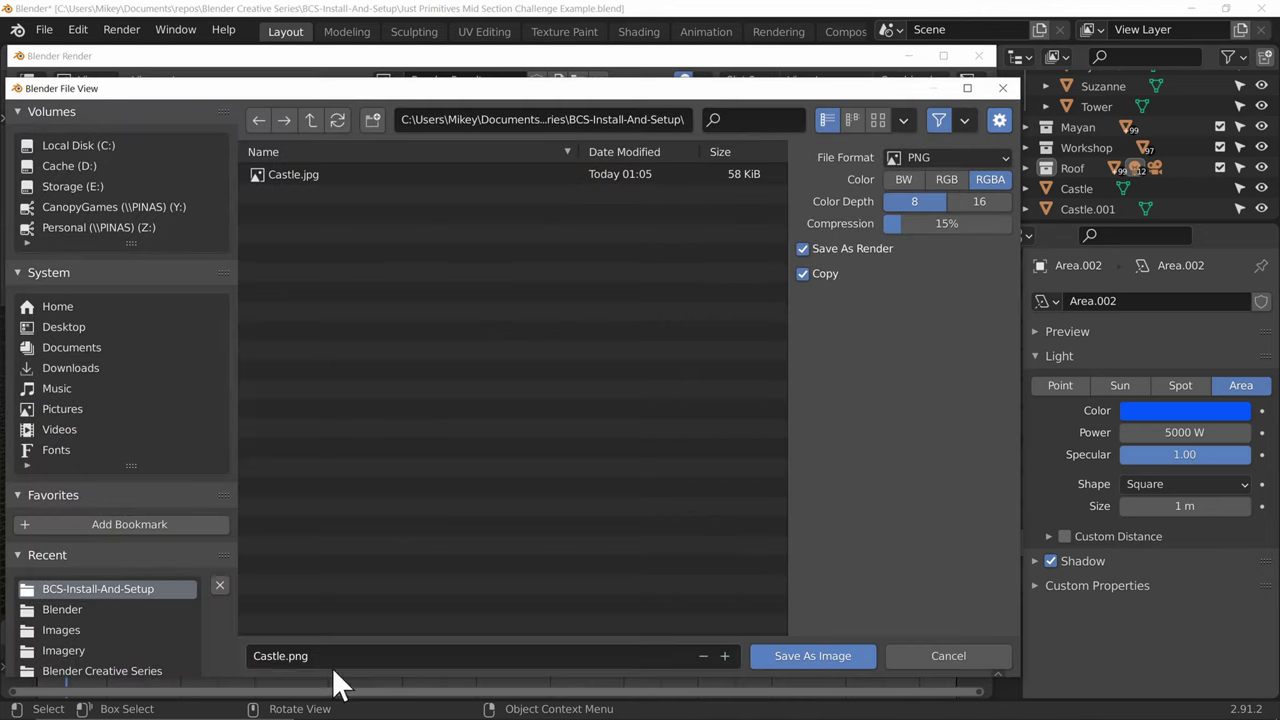
{"action": "left_click", "coordinate": [322, 660]}
{"action": "left_click_drag", "start_coordinate": [286, 657], "coordinate": [237, 657]}
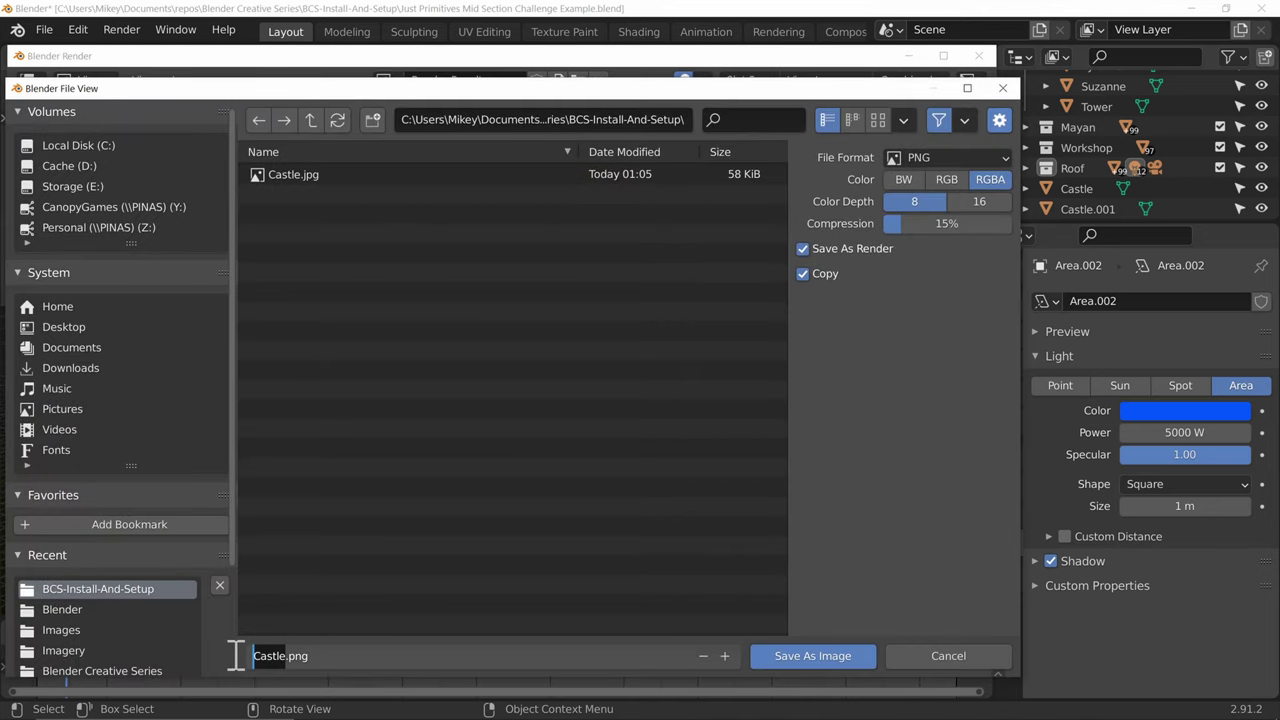
{"action": "type", "text": "Mayan"}
{"action": "left_click", "coordinate": [975, 158]}
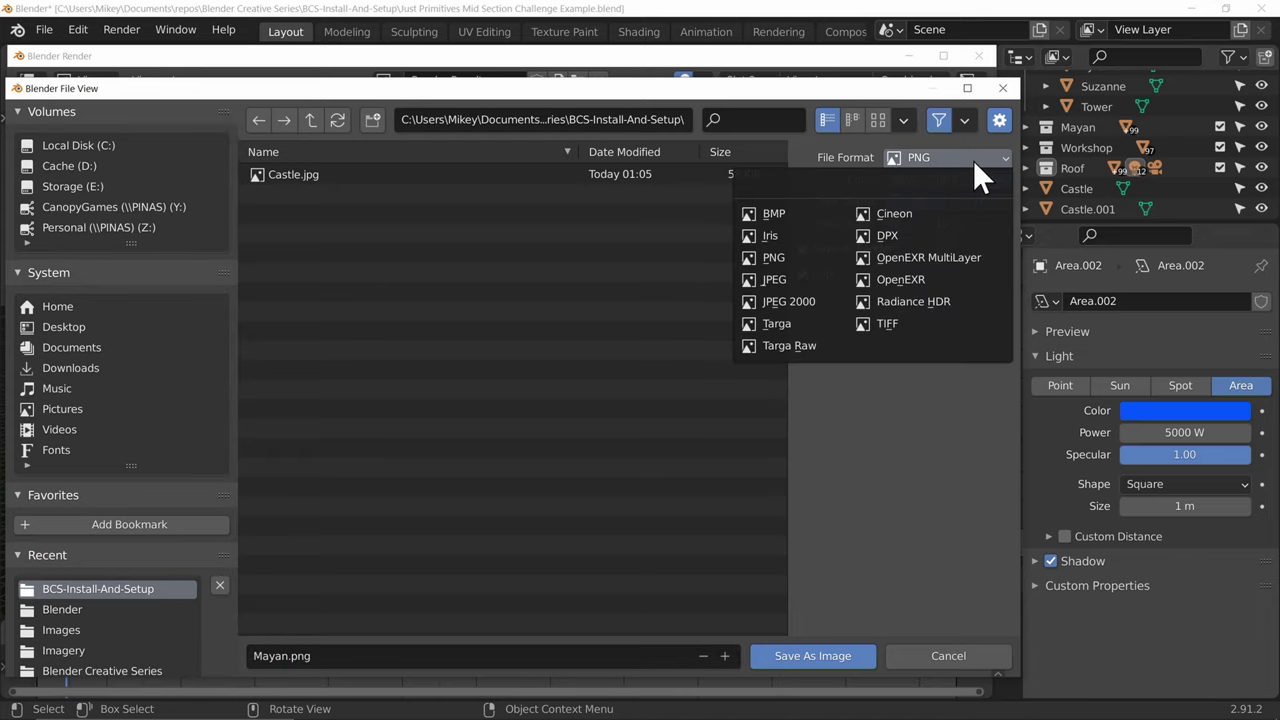
{"action": "left_click", "coordinate": [790, 279]}
{"action": "left_click", "coordinate": [808, 658]}
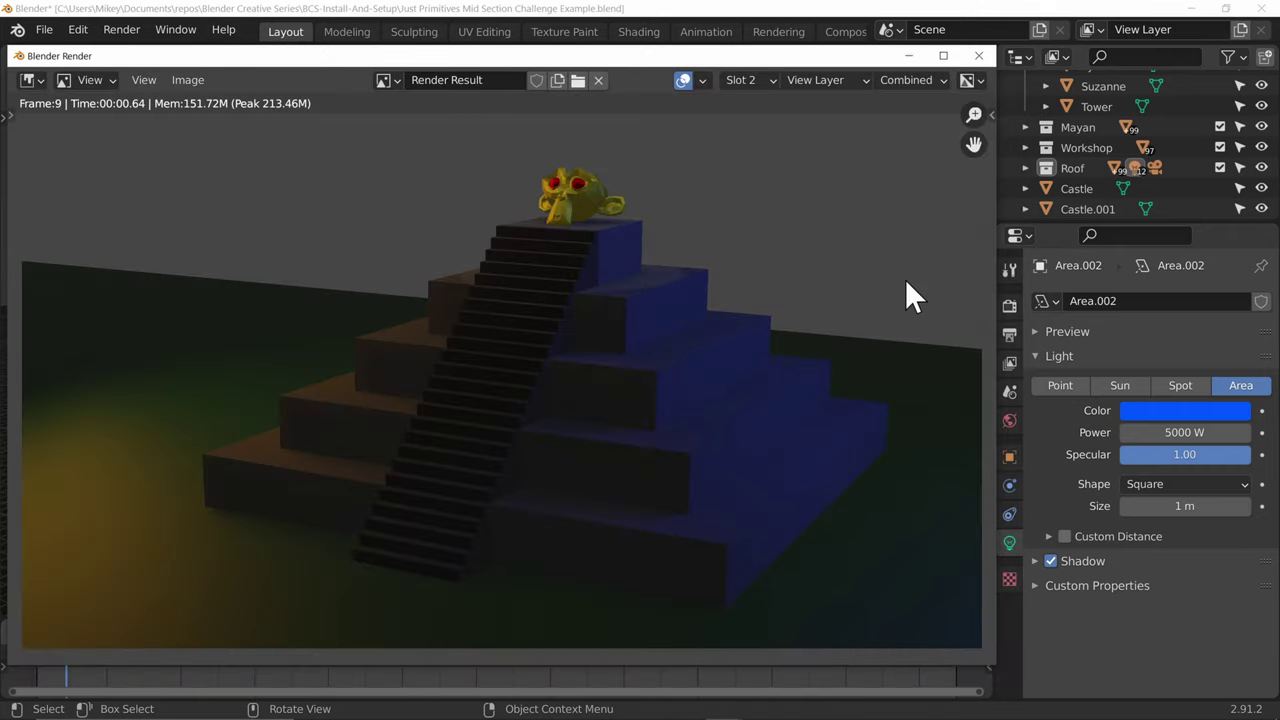
Step: Close the Blender Render window to return to the main viewport
{"action": "left_click", "coordinate": [978, 55]}
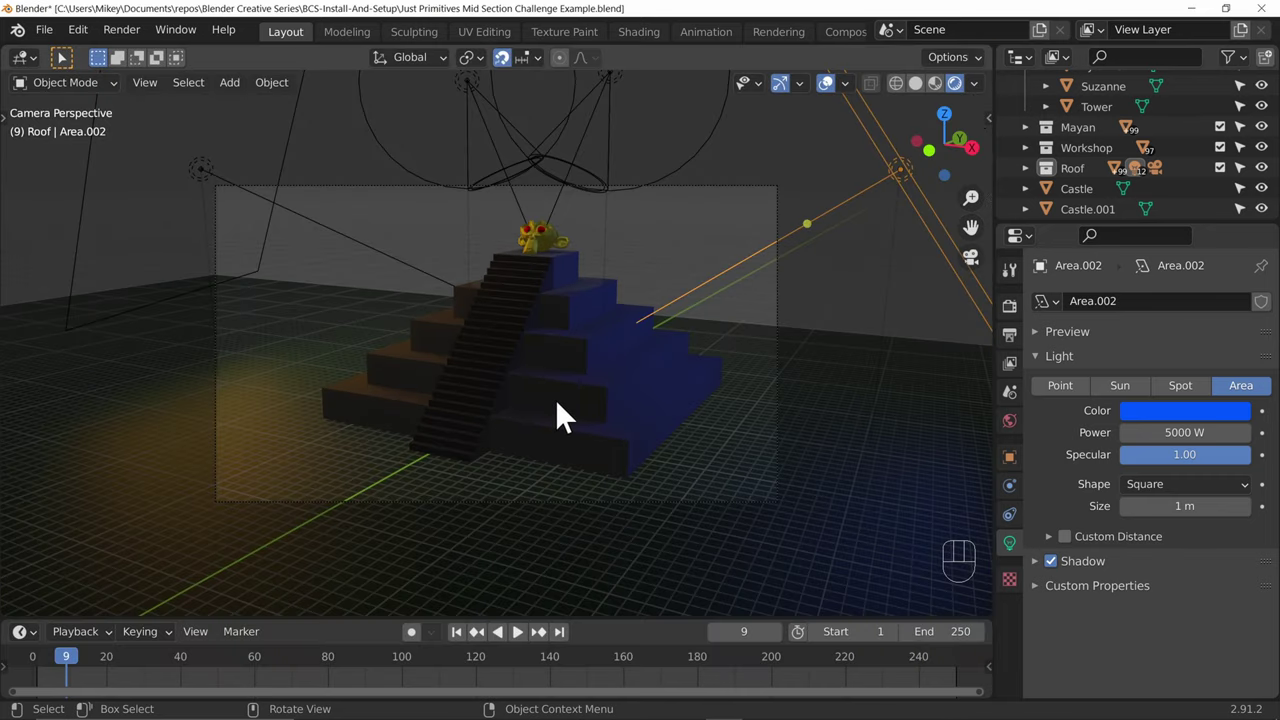